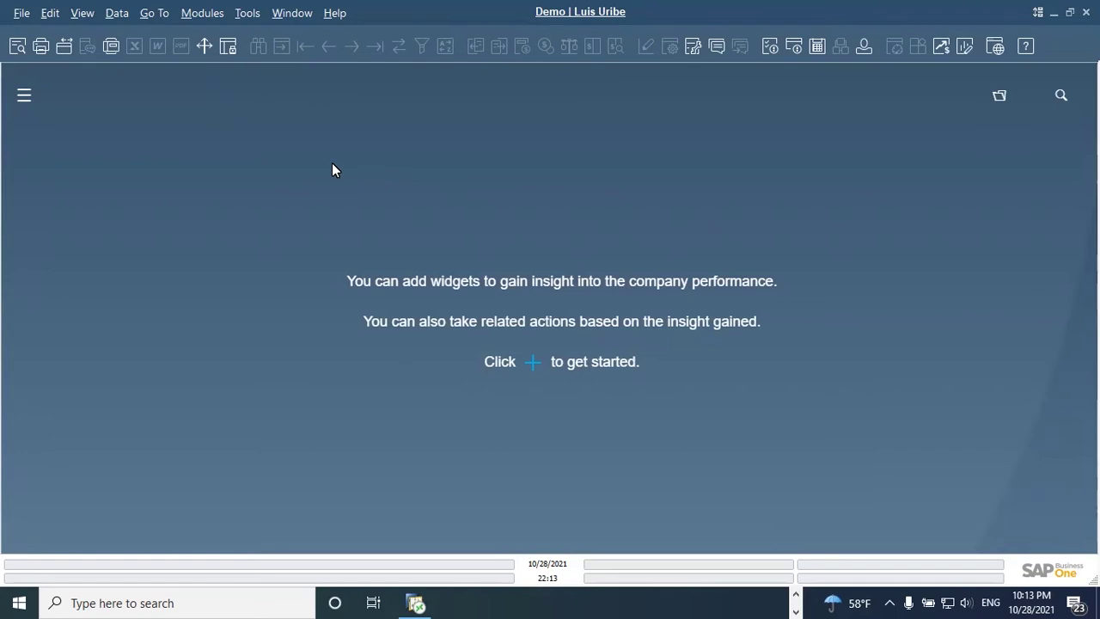
# - Open a new production order and choose the finished good FG0 S as the product
pyautogui.click(198, 14)
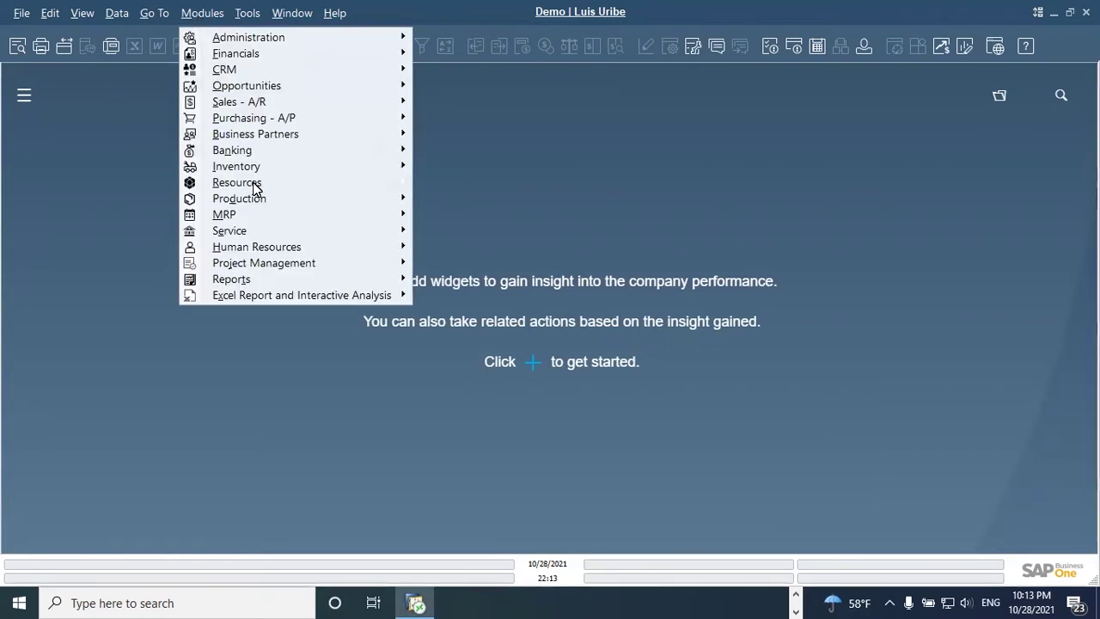
pyautogui.moveTo(255, 186)
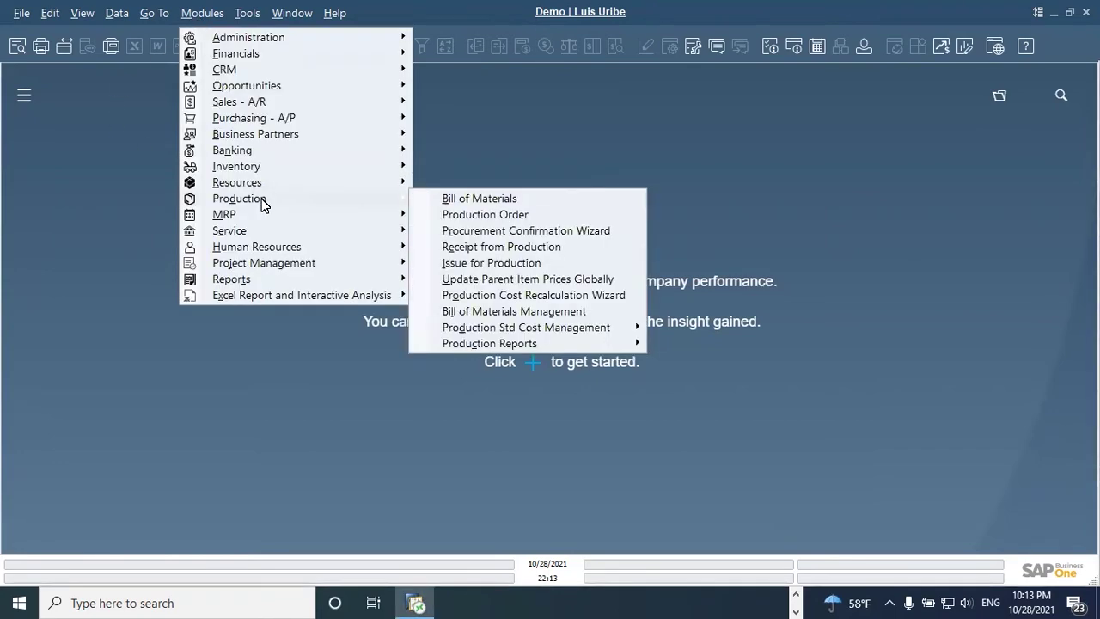
pyautogui.click(468, 216)
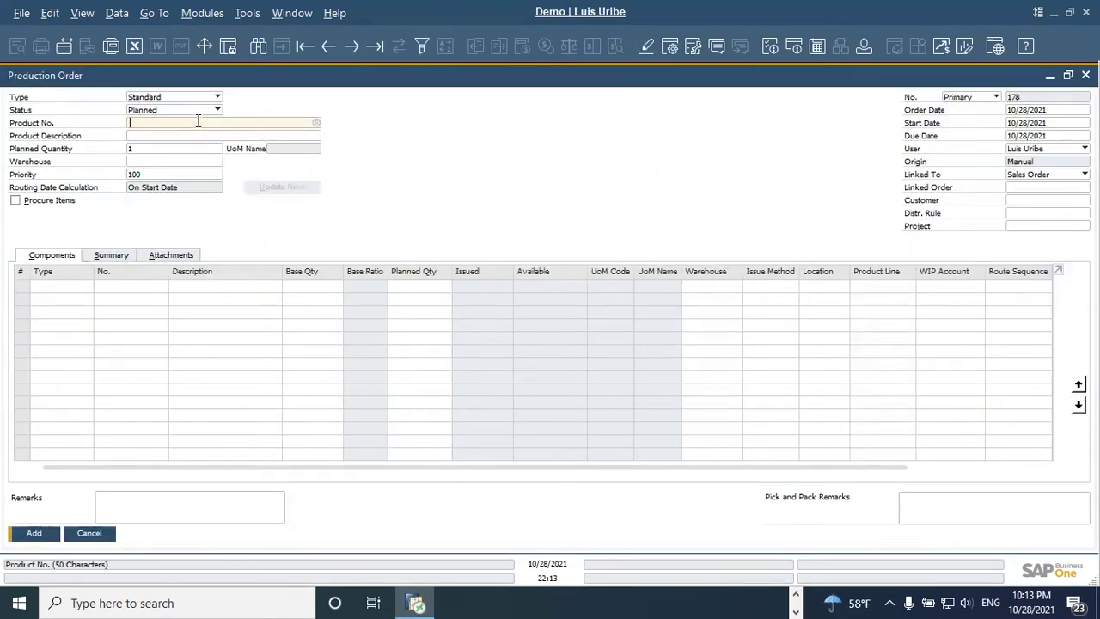
pyautogui.write('fg')
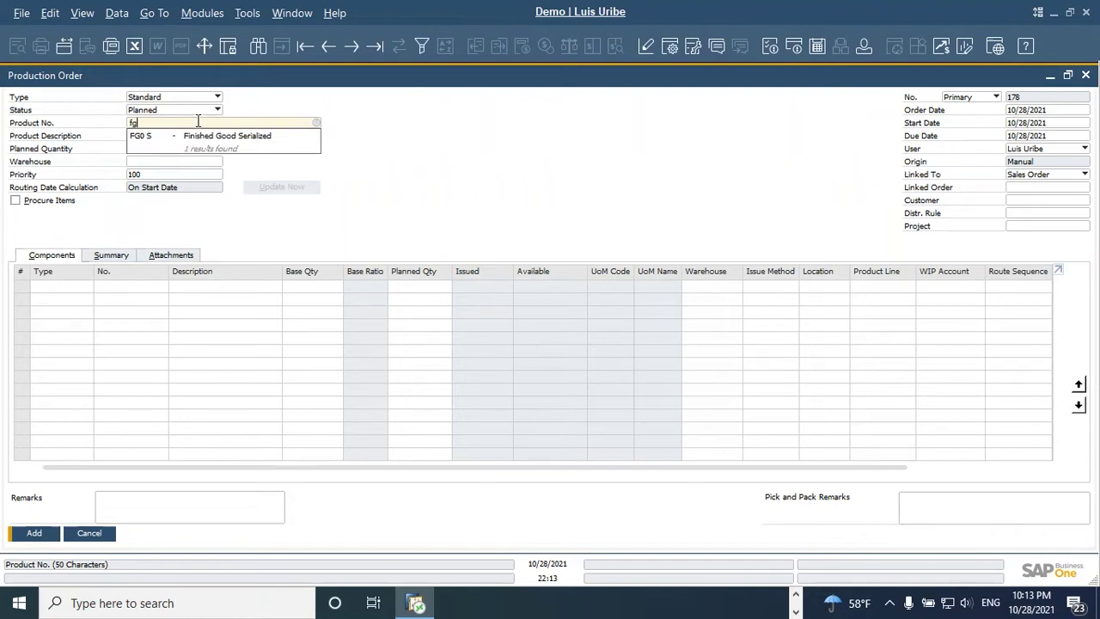
pyautogui.press('Tab')
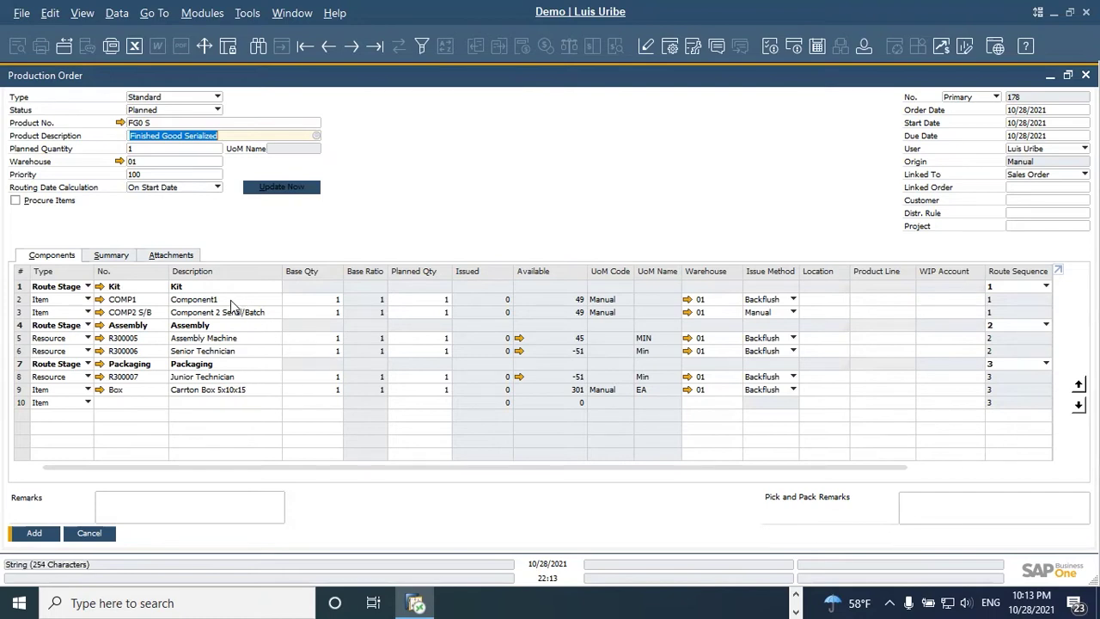
# - Set the planned quantity to 5 and choose On Start Date as the routing date calculation
pyautogui.click(144, 148)
pyautogui.write('5')
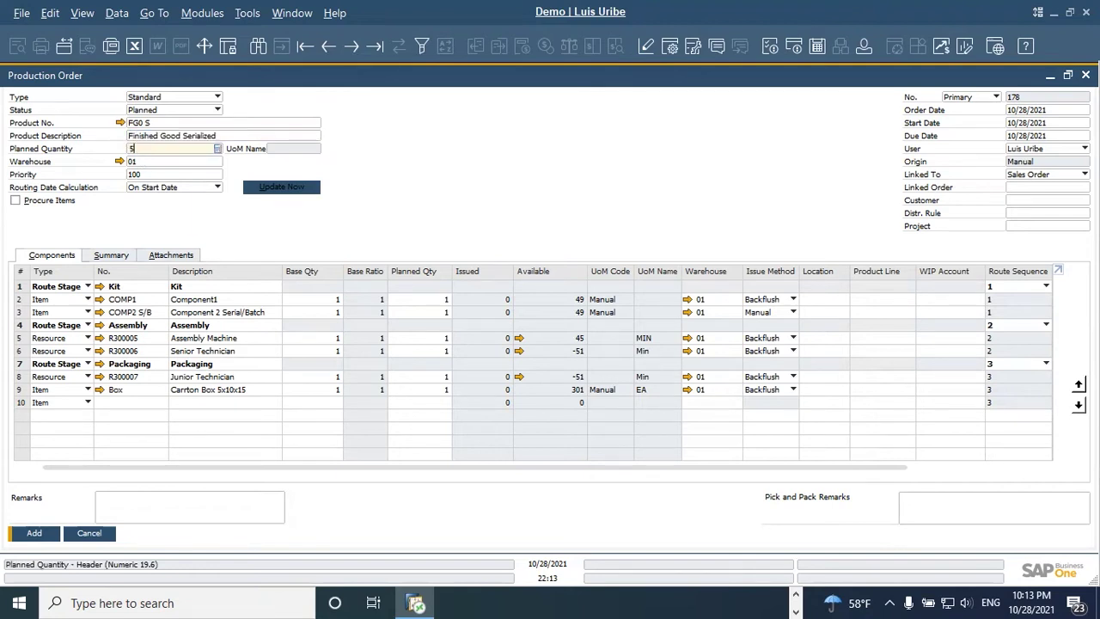
pyautogui.click(140, 161)
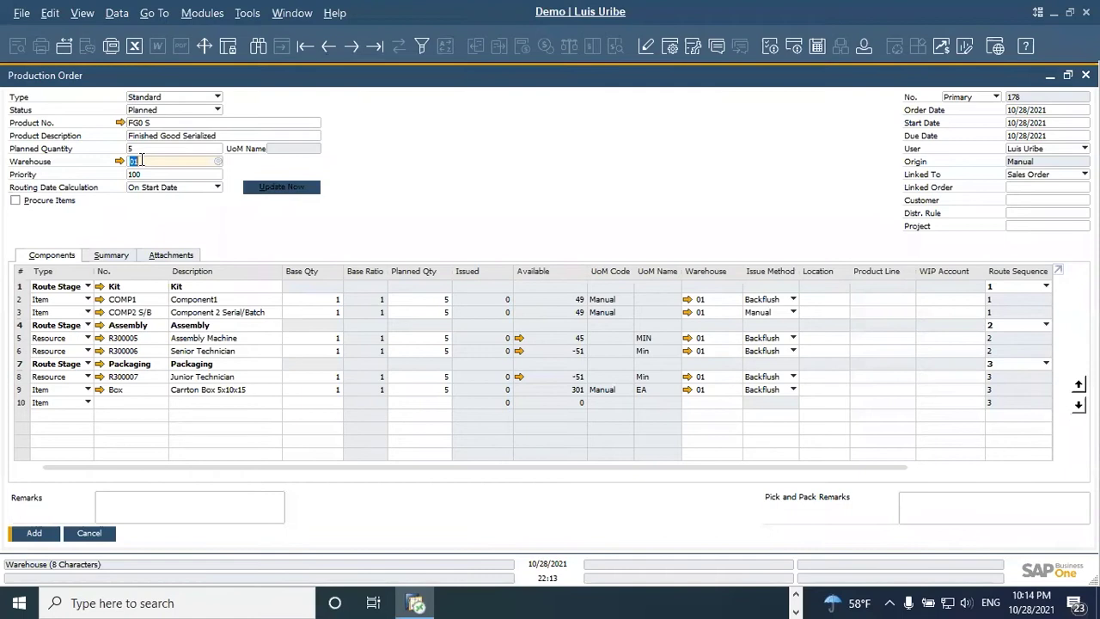
pyautogui.click(136, 175)
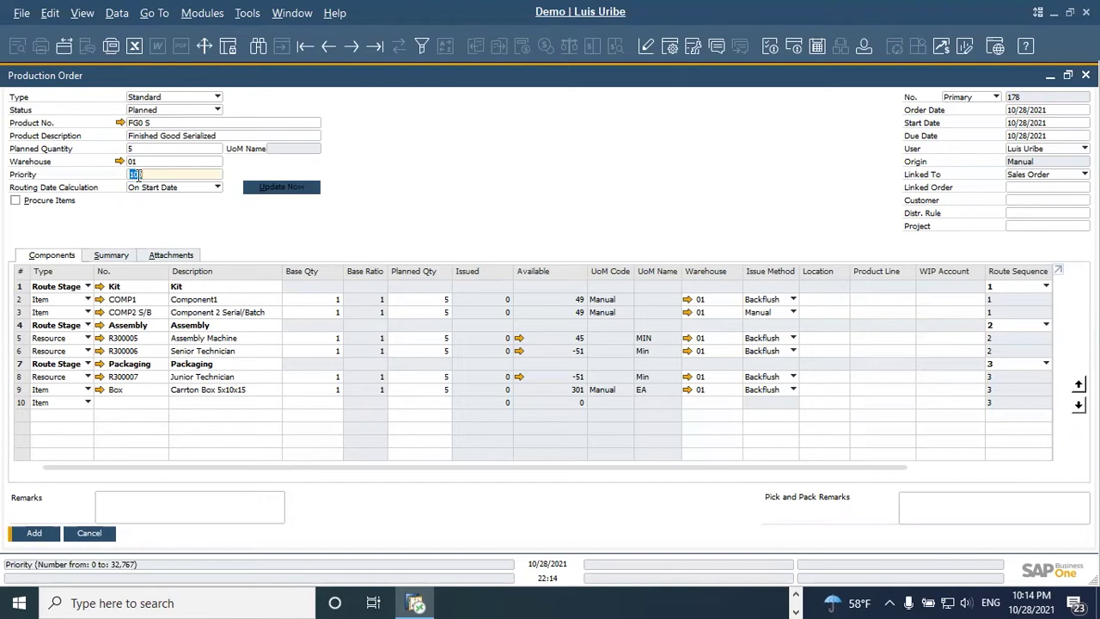
pyautogui.click(221, 192)
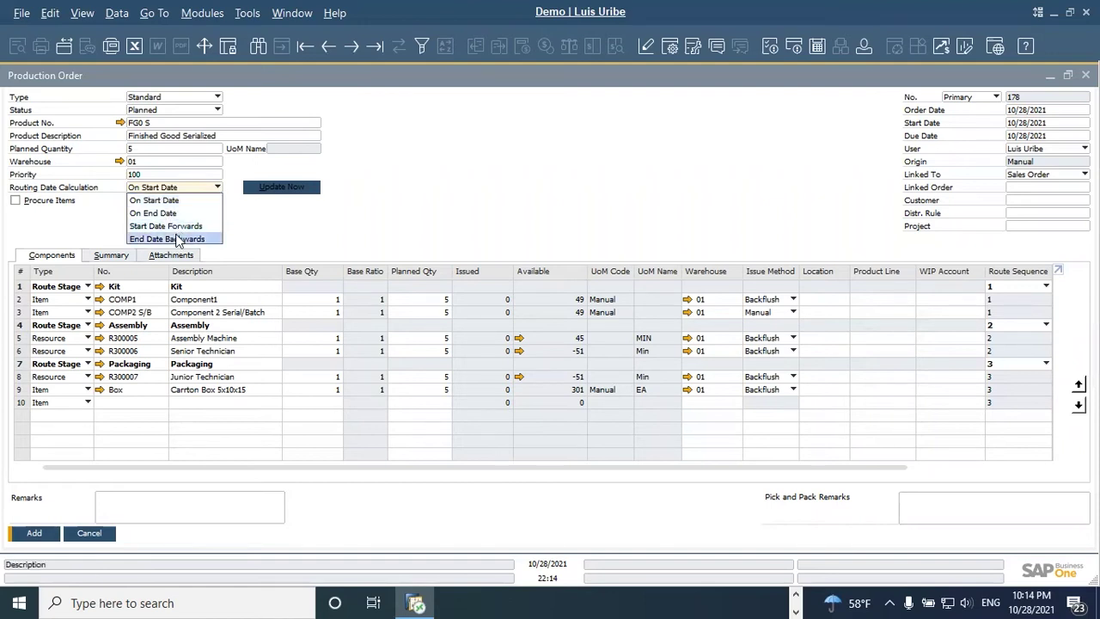
pyautogui.click(190, 201)
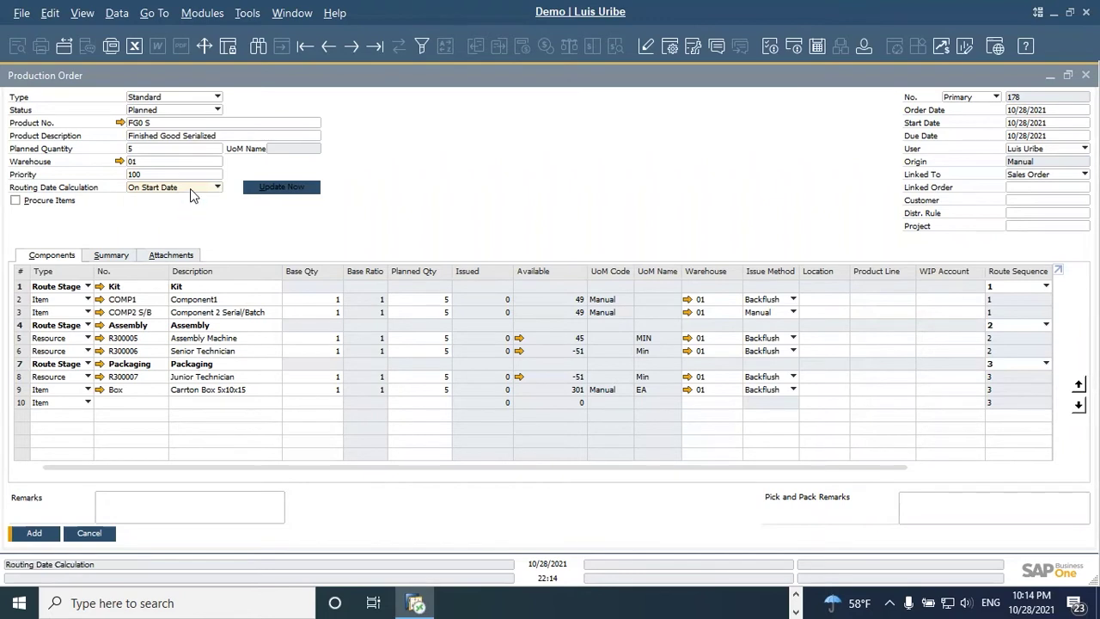
# - Set the start date to 11/15/2021 and apply the new start and end dates to the existing component rows
pyautogui.click(1022, 123)
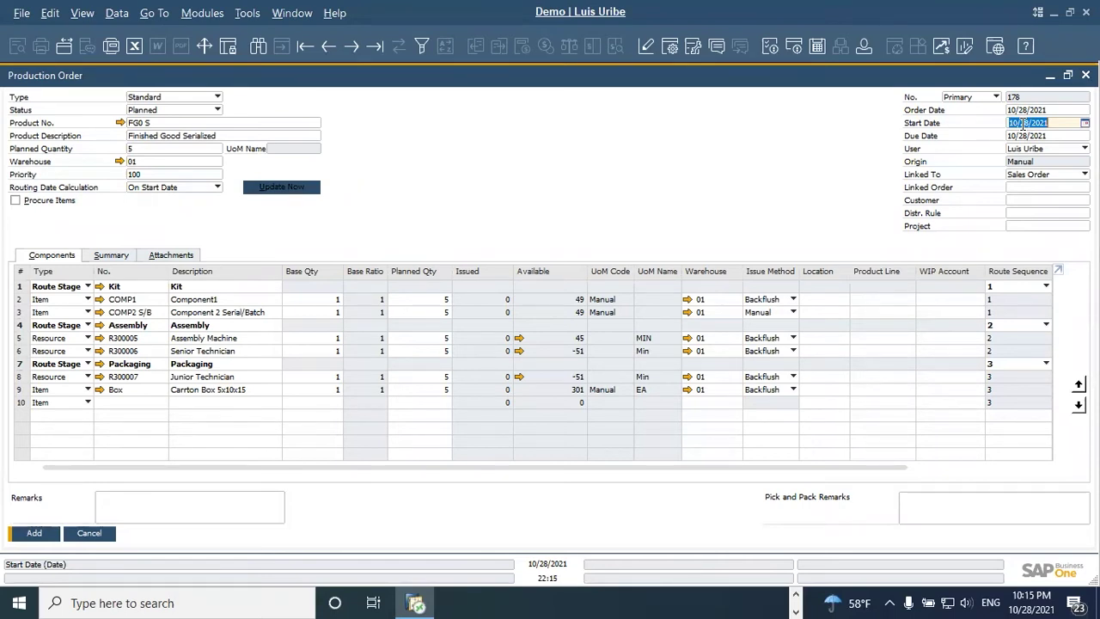
pyautogui.write('110')
pyautogui.press('BackSpace')
pyautogui.write('/15/2021')
pyautogui.press('Tab')
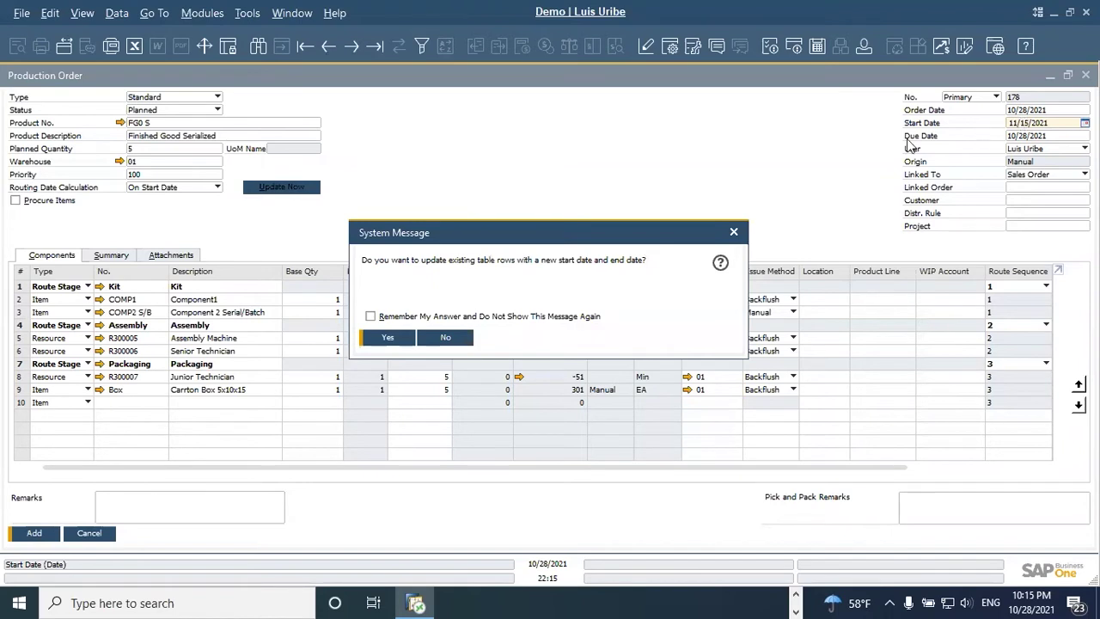
pyautogui.click(388, 338)
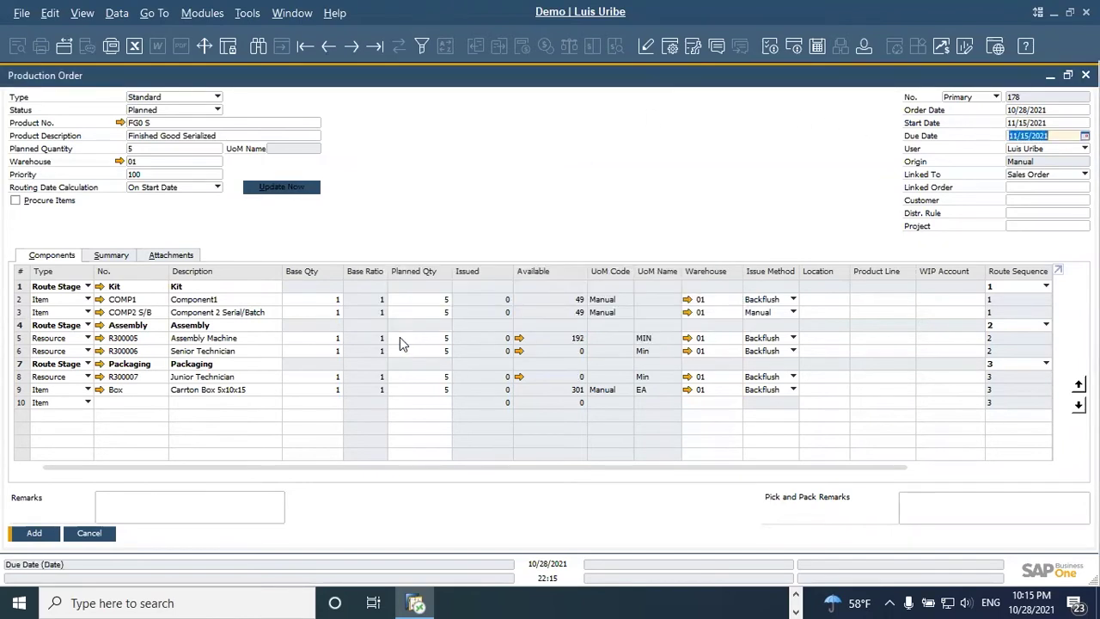
# - Add the production order for FG0 S with the linked order and customer left blank
pyautogui.moveTo(1010, 135); pyautogui.dragTo(1046, 136)
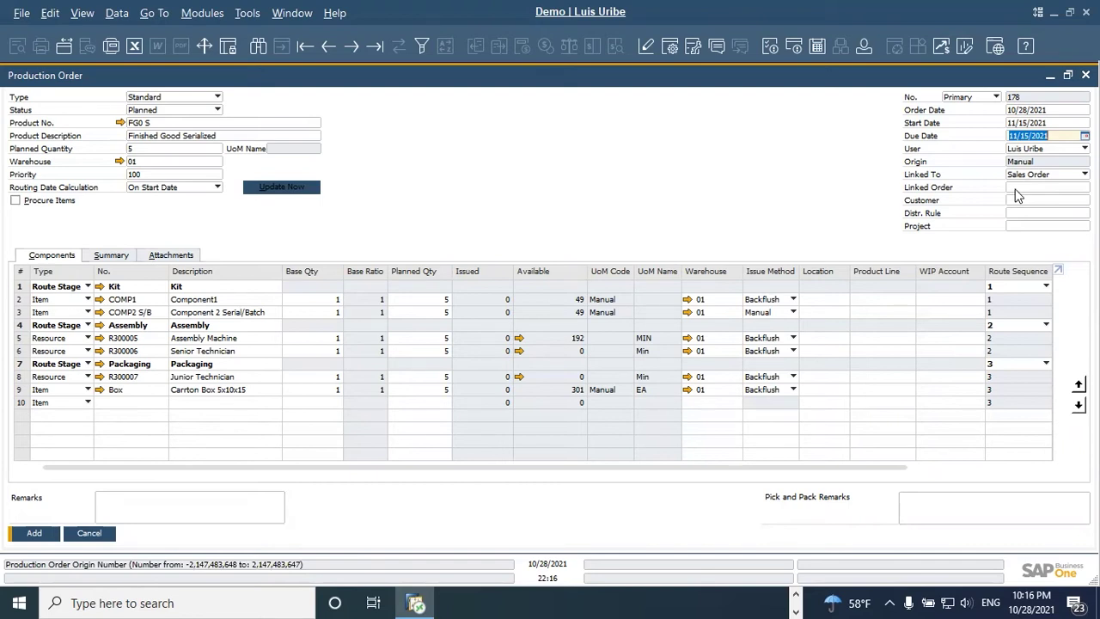
pyautogui.click(1013, 200)
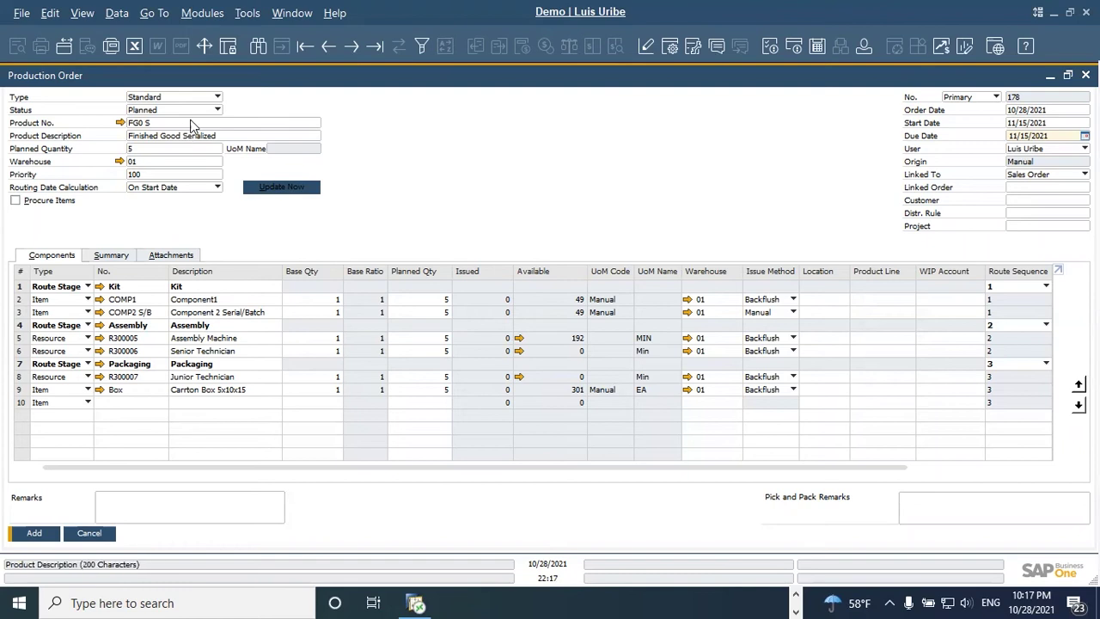
pyautogui.click(40, 535)
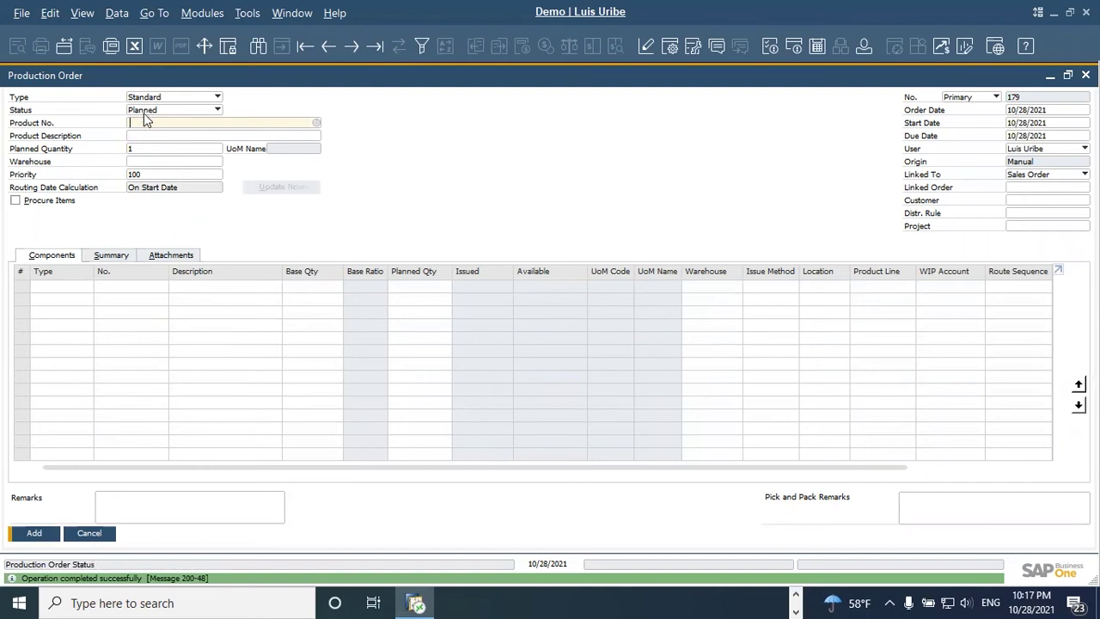
# - Bring up the most recent production order and examine the inventory data of component COMP1
pyautogui.click(375, 47)
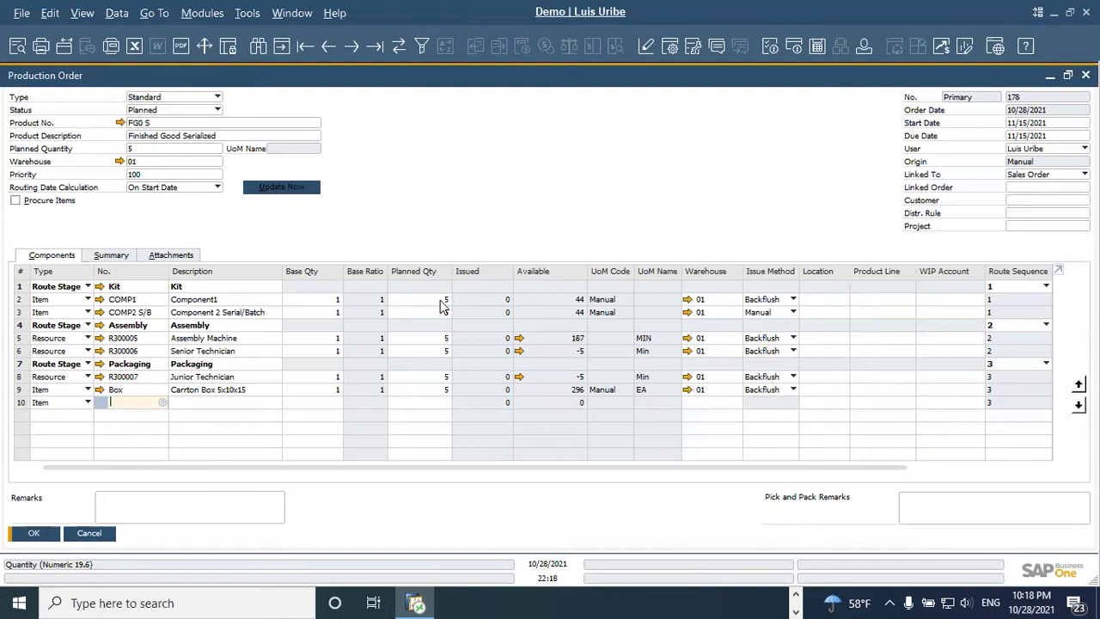
pyautogui.click(99, 299)
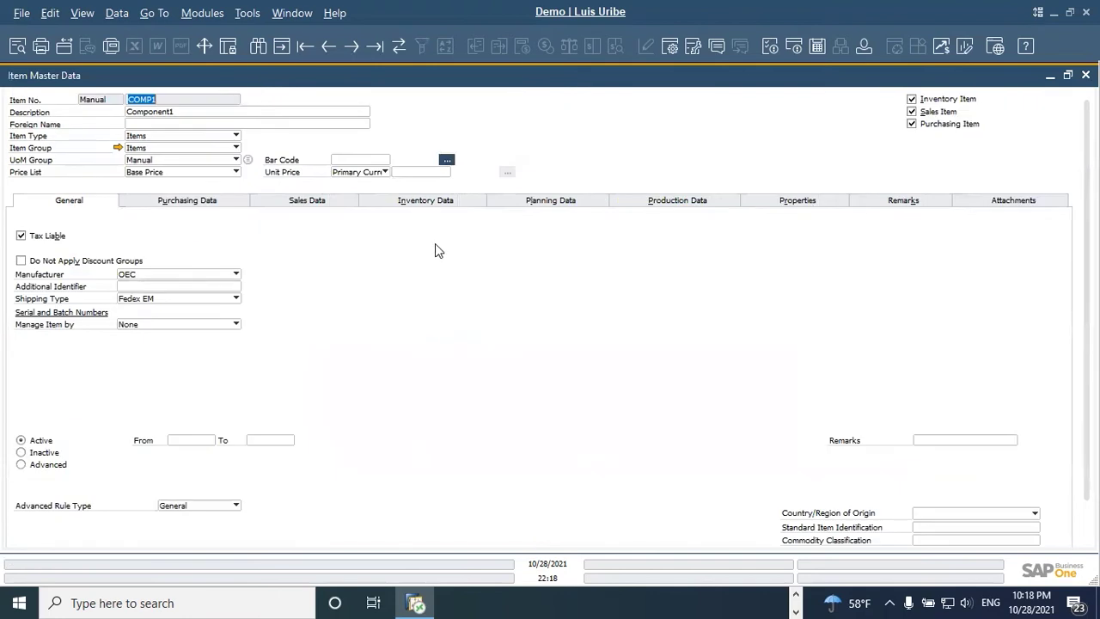
pyautogui.click(417, 202)
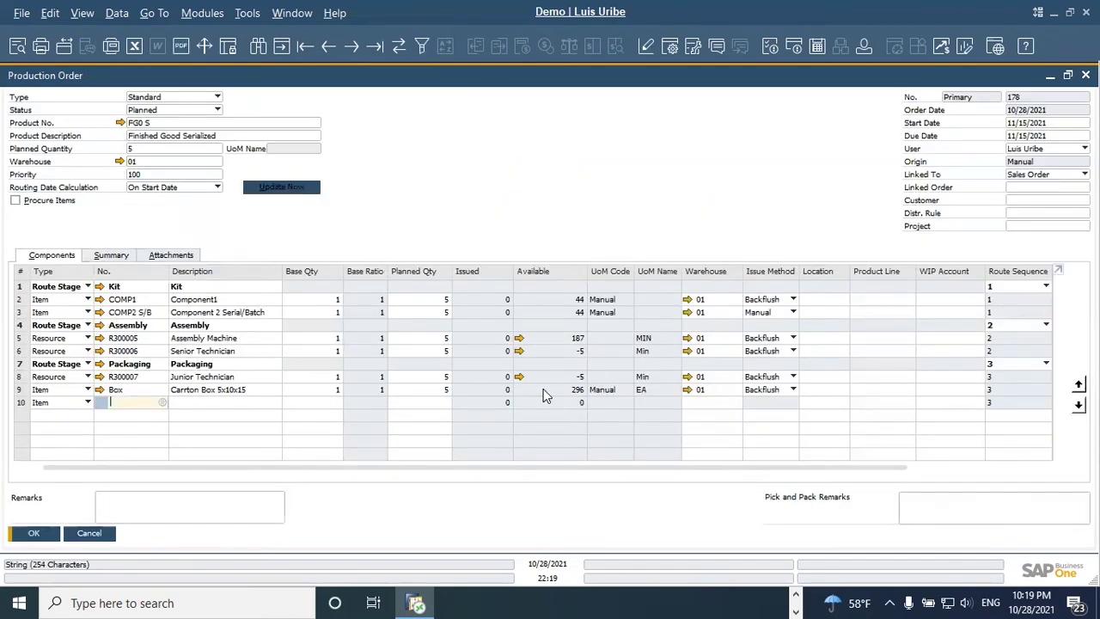
# - Change the production order's status to Released and save the update
pyautogui.click(219, 110)
pyautogui.click(150, 135)
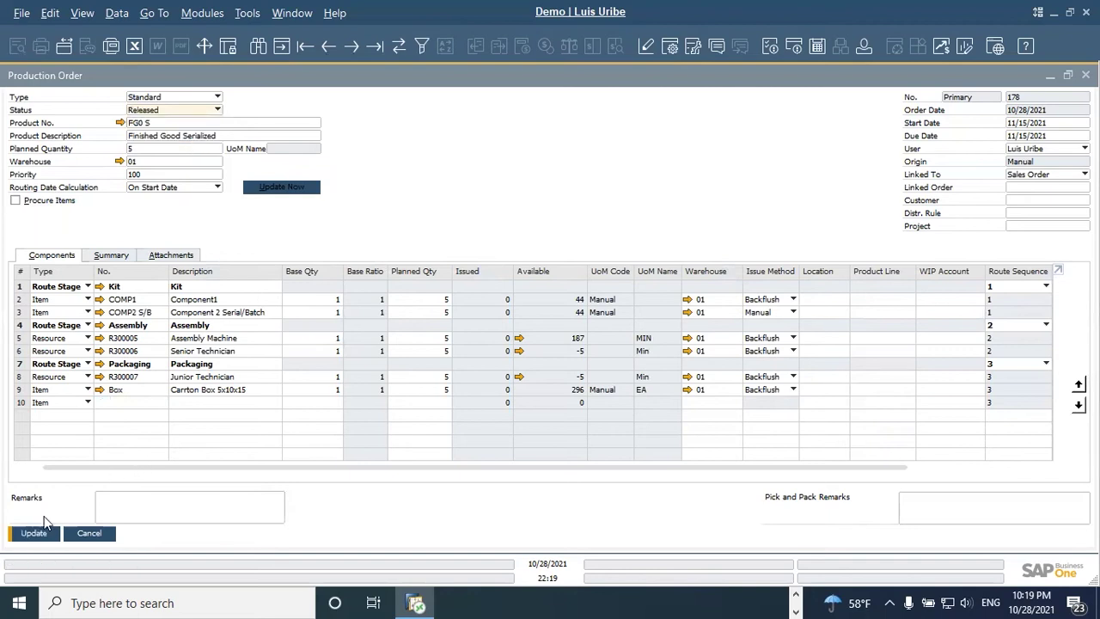
pyautogui.click(32, 533)
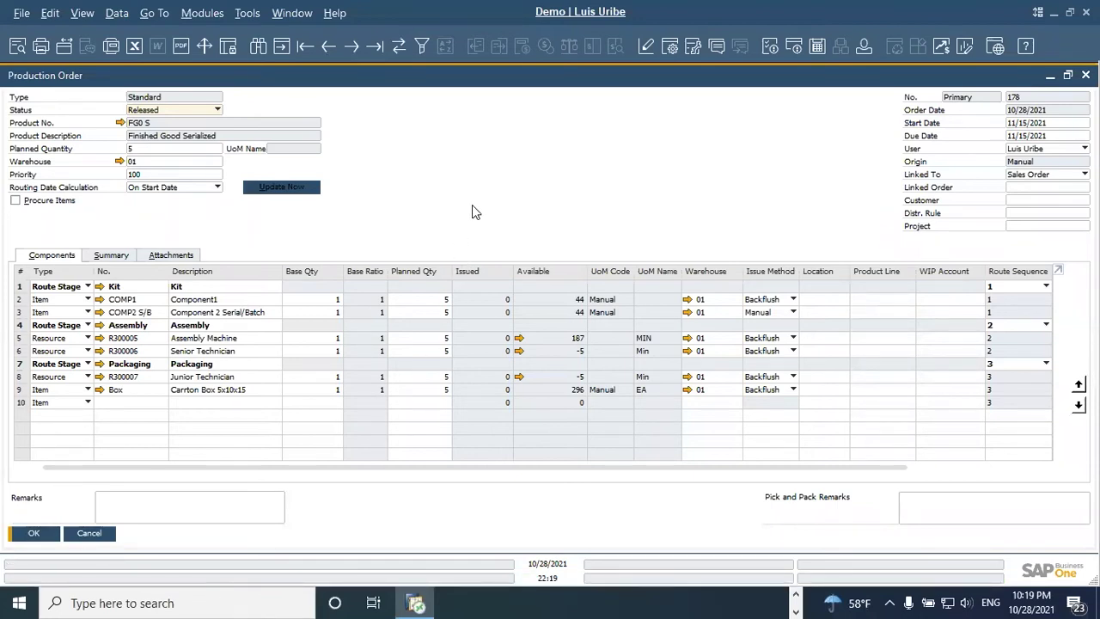
# - Start issuing components for the released production order, using the open quantity of components for items and resources
pyautogui.rightClick(491, 186)
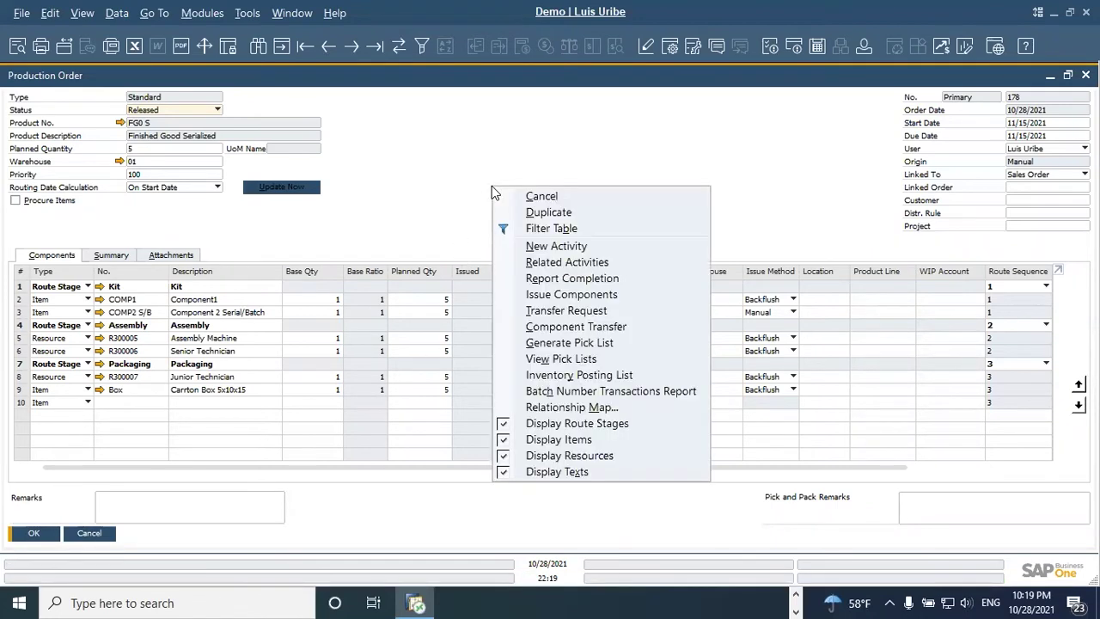
pyautogui.click(581, 296)
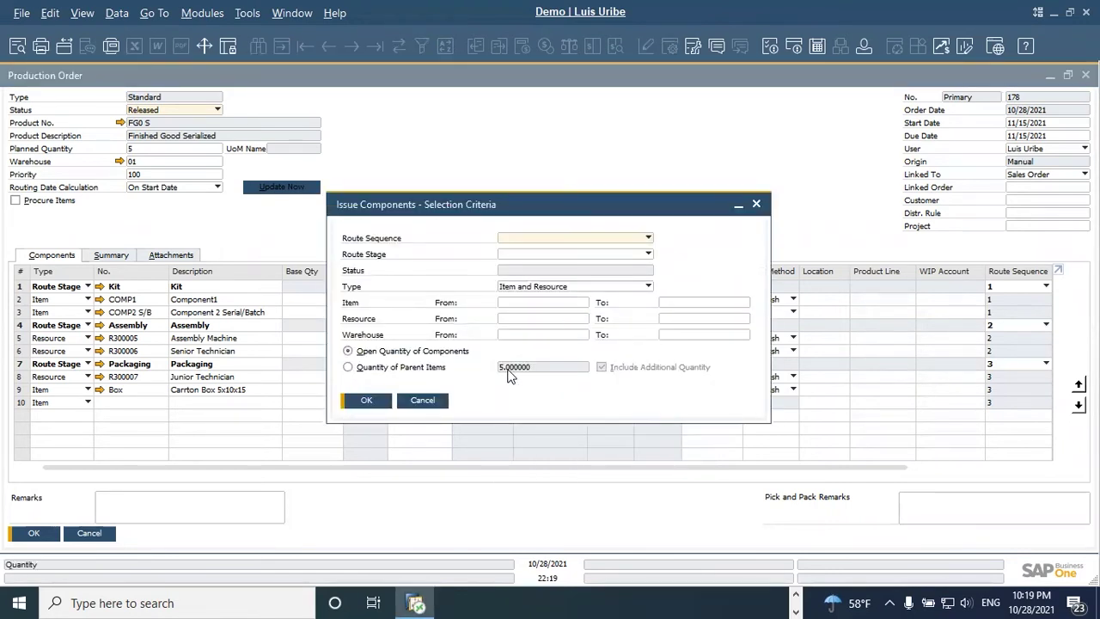
pyautogui.moveTo(499, 206); pyautogui.dragTo(614, 176)
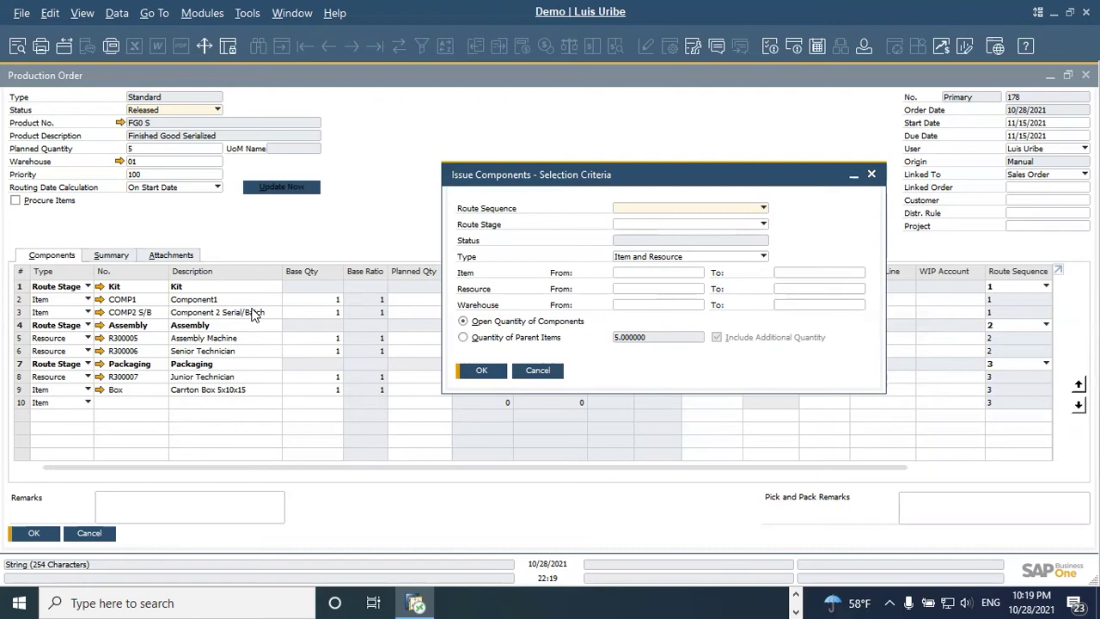
pyautogui.click(482, 373)
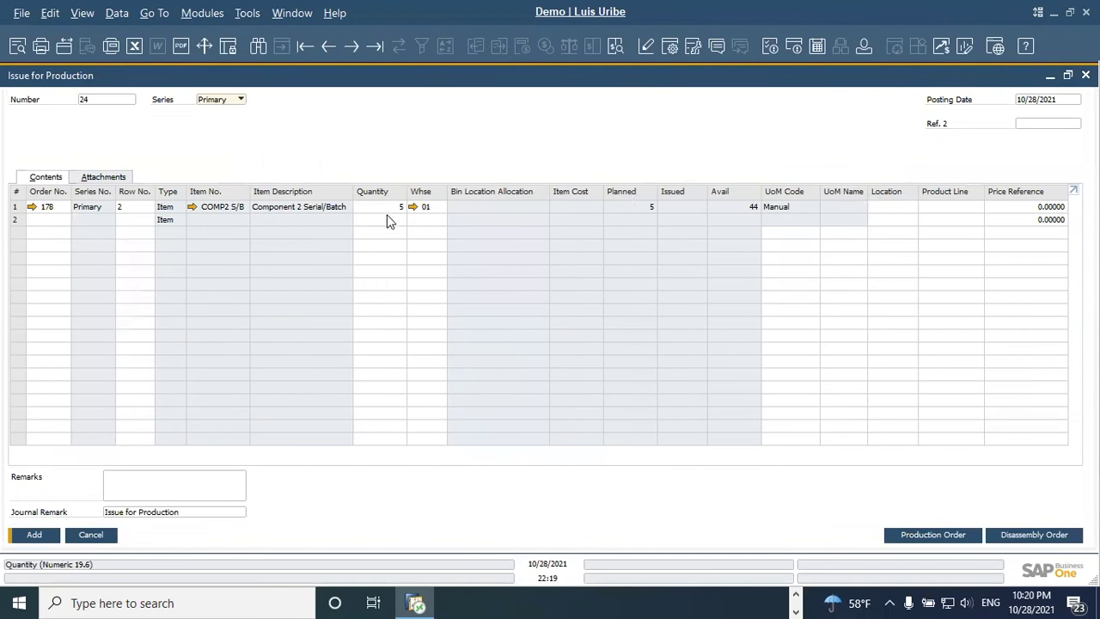
# - Allocate 5 units of COMP2 S/B from batch 2345 with automatic selection and save the batch allocation
pyautogui.rightClick(399, 212)
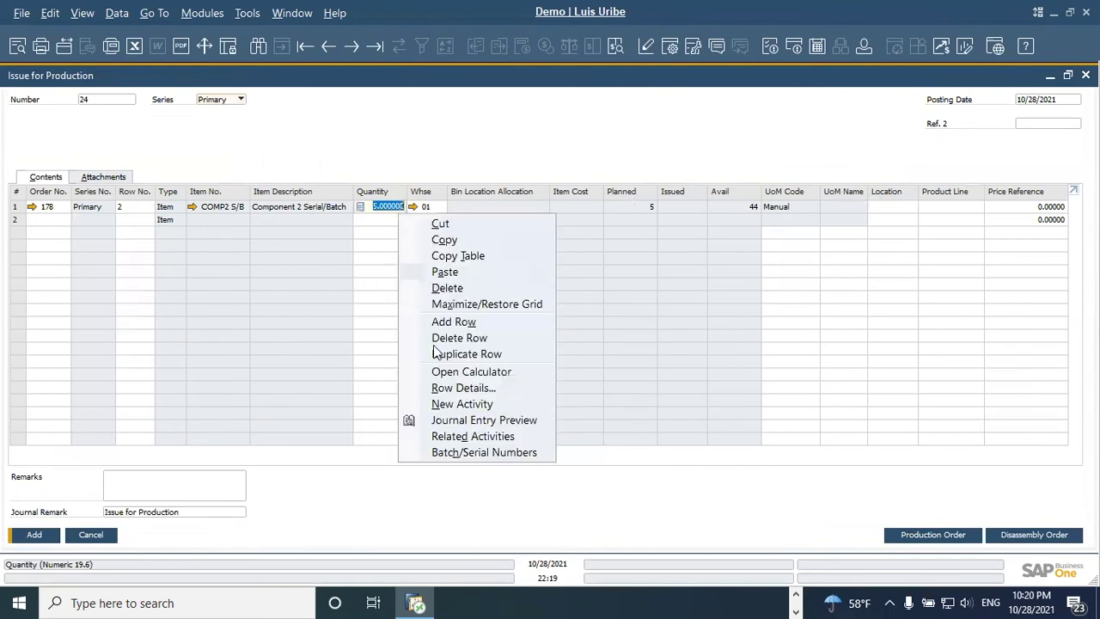
pyautogui.click(467, 452)
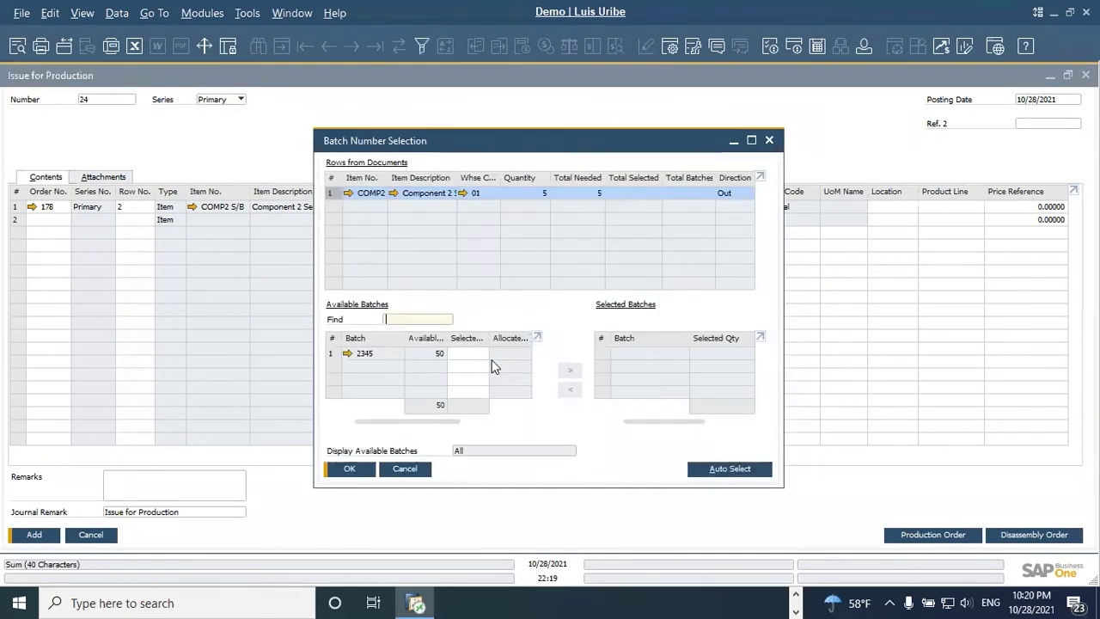
pyautogui.click(482, 356)
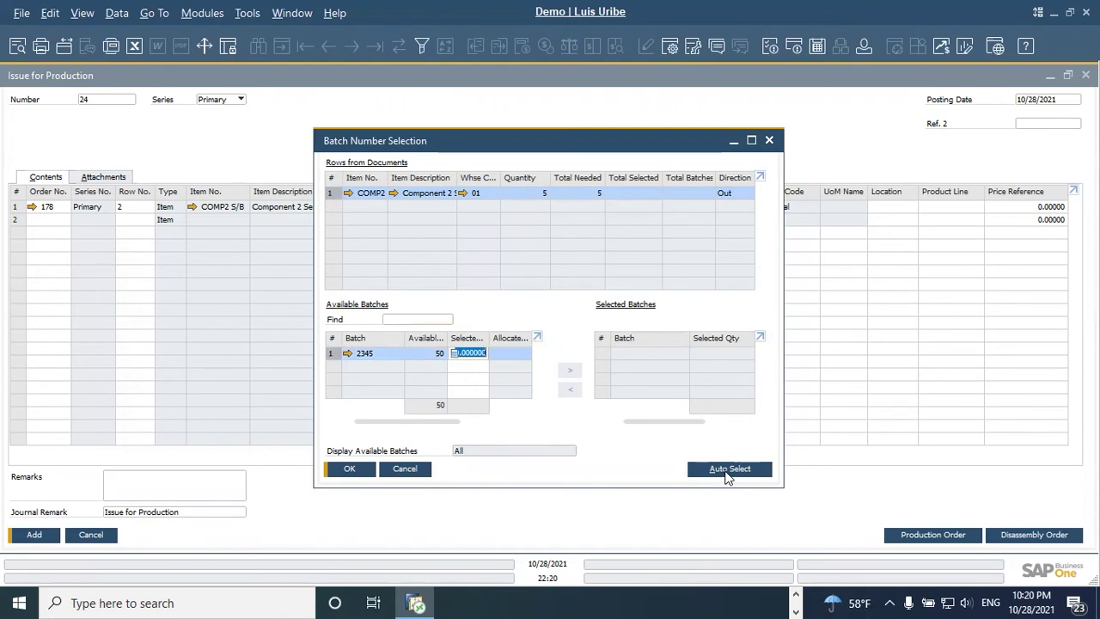
pyautogui.click(726, 471)
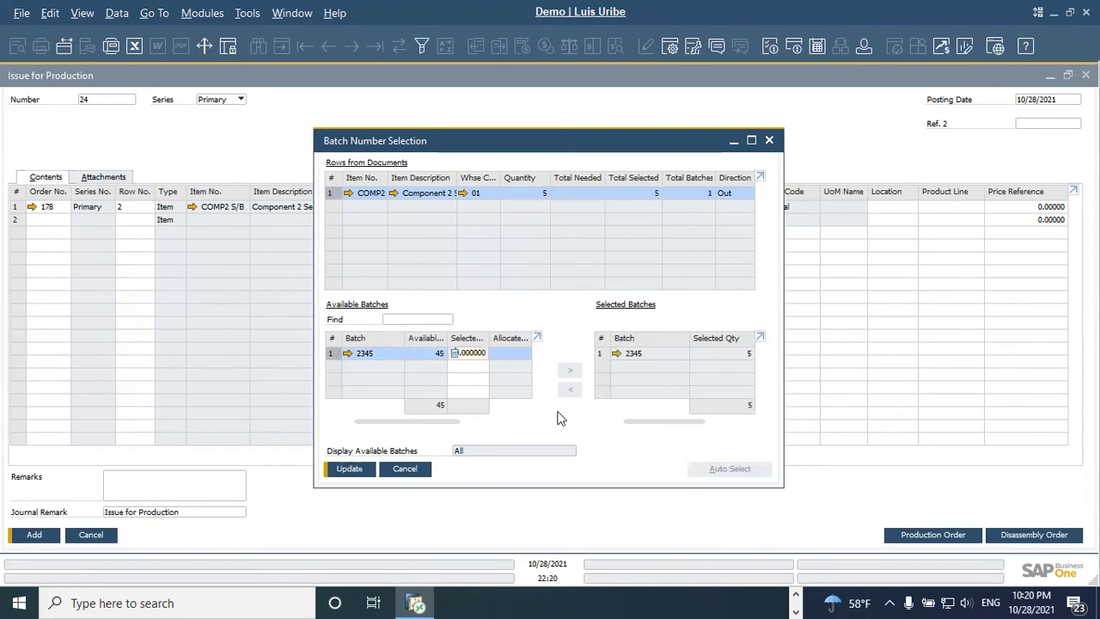
pyautogui.click(349, 471)
pyautogui.click(349, 469)
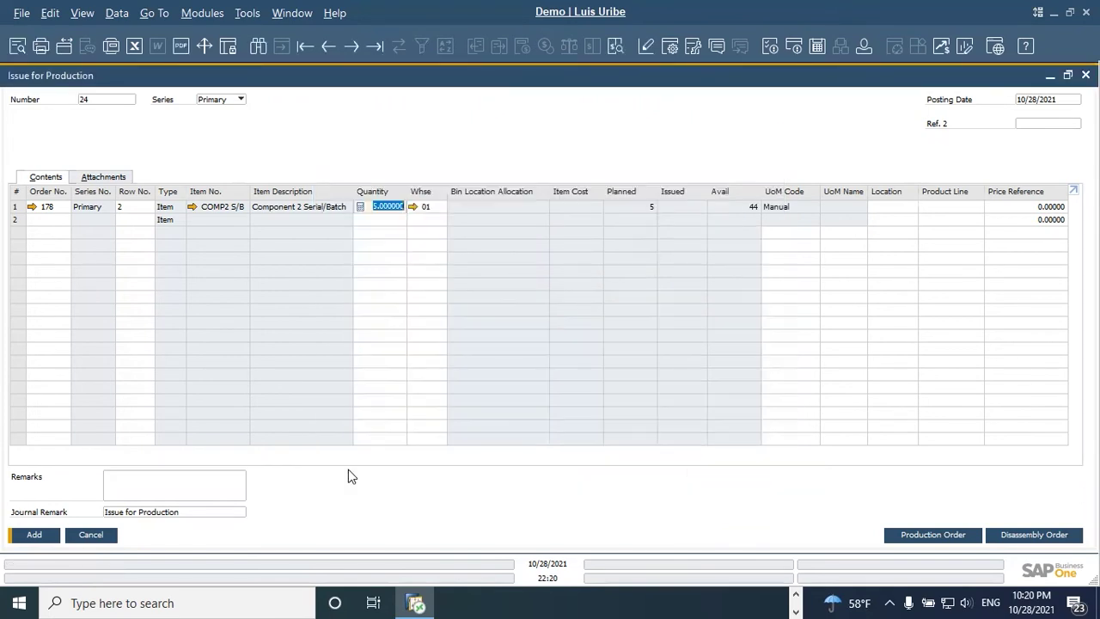
# - Post the issue for production and close its form to return to the production order
pyautogui.click(31, 534)
pyautogui.click(400, 322)
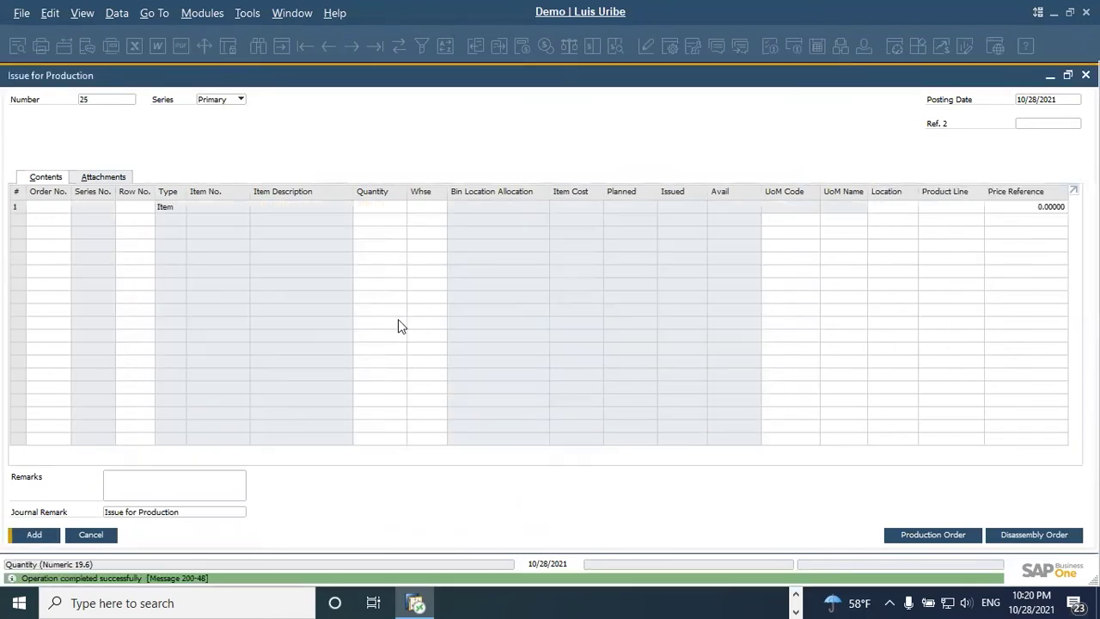
pyautogui.click(100, 537)
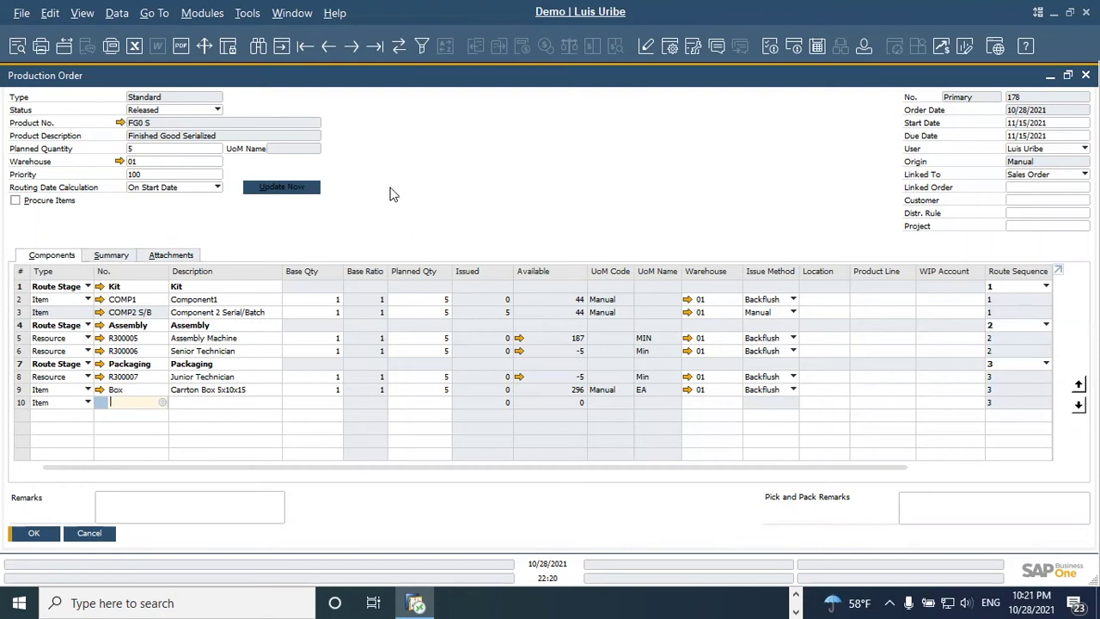
# - Report completion of the released production order and start adding the receipt from production for 5 units of FG0 S
pyautogui.rightClick(420, 179)
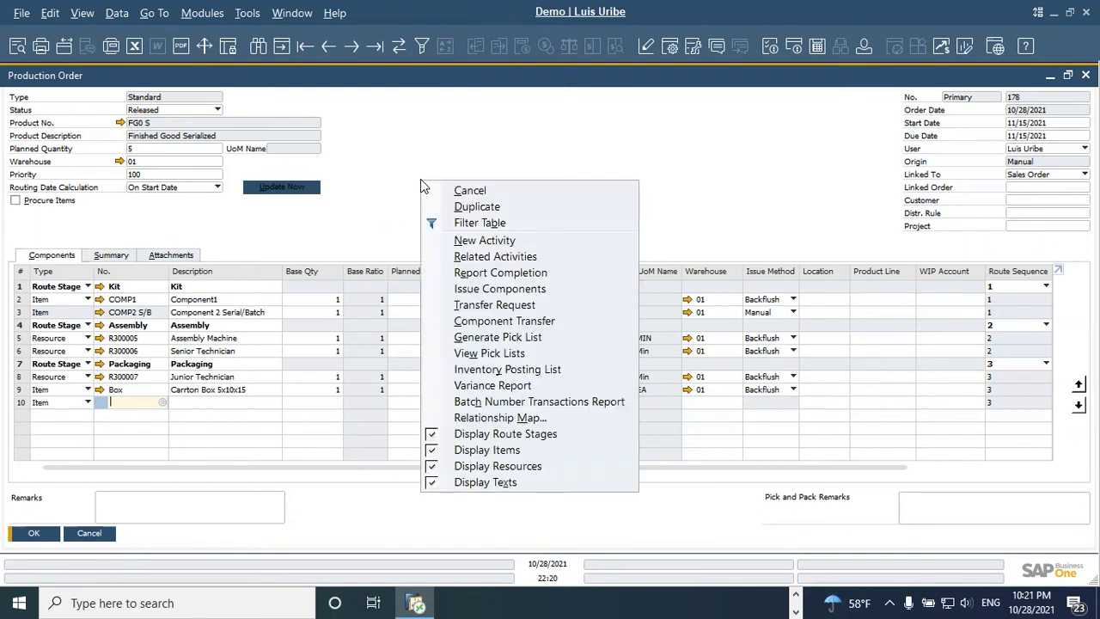
pyautogui.click(480, 273)
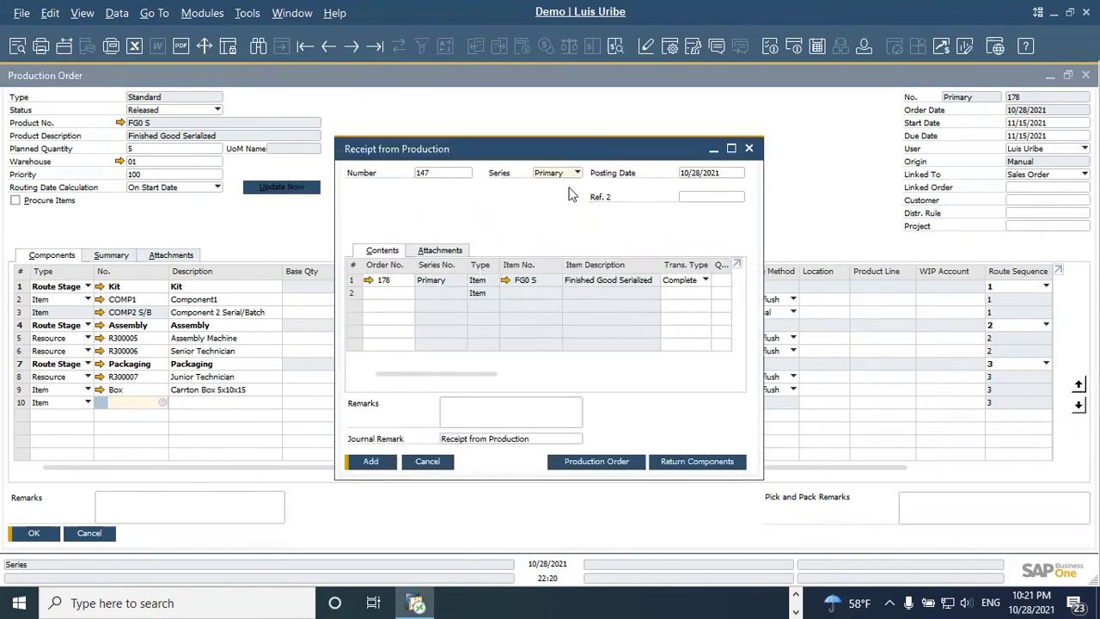
pyautogui.moveTo(763, 337); pyautogui.dragTo(1013, 337)
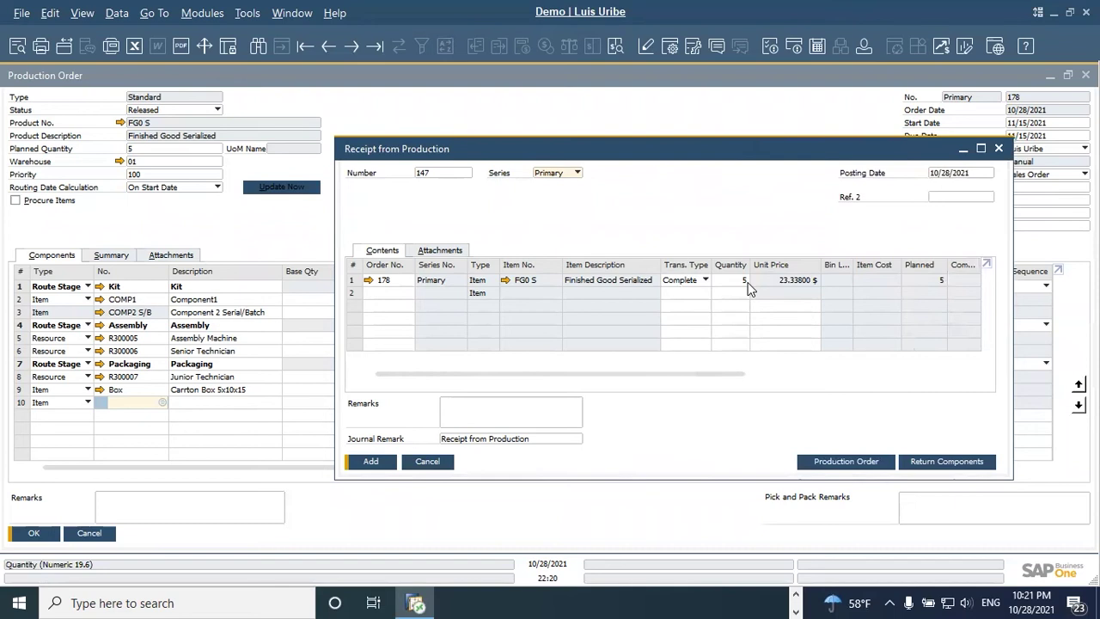
pyautogui.click(366, 462)
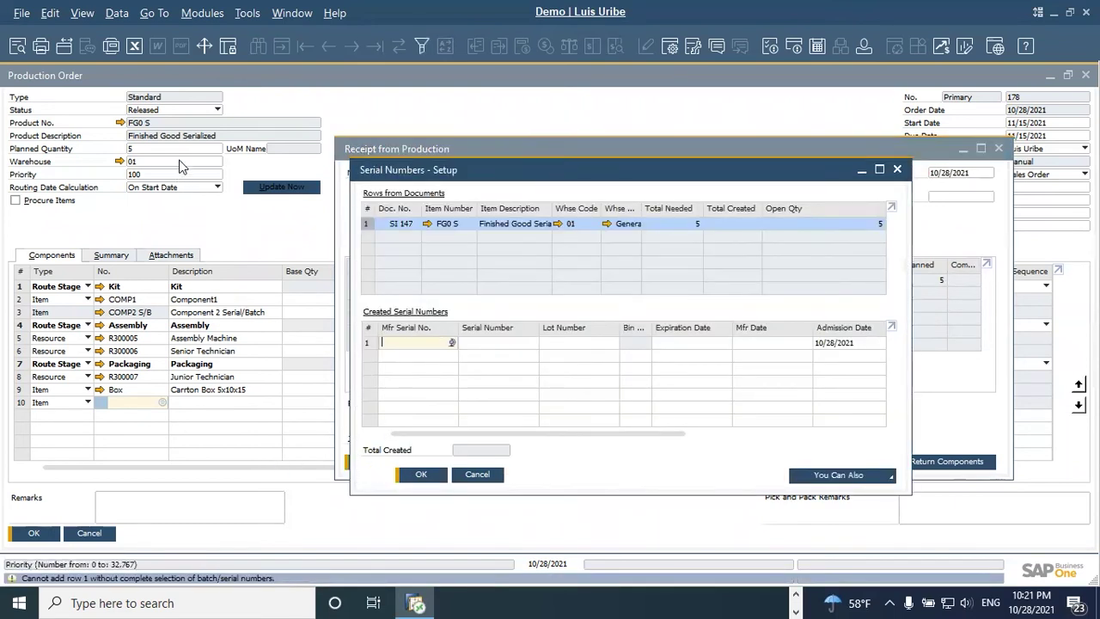
# - Create serial numbers 7, 8, 9, 10 and 11 for the five received FG0 S units and save the serial number setup
pyautogui.click(465, 340)
pyautogui.write('1')
pyautogui.press('Tab')
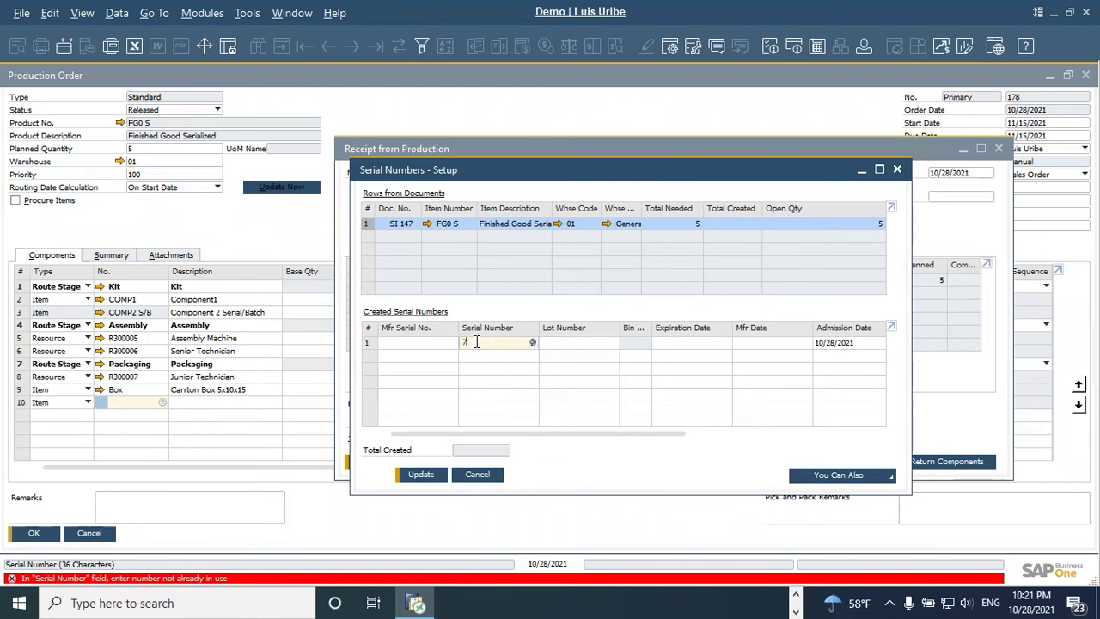
pyautogui.press('Tab')
pyautogui.click(467, 354)
pyautogui.write('8')
pyautogui.press('Tab')
pyautogui.click(466, 367)
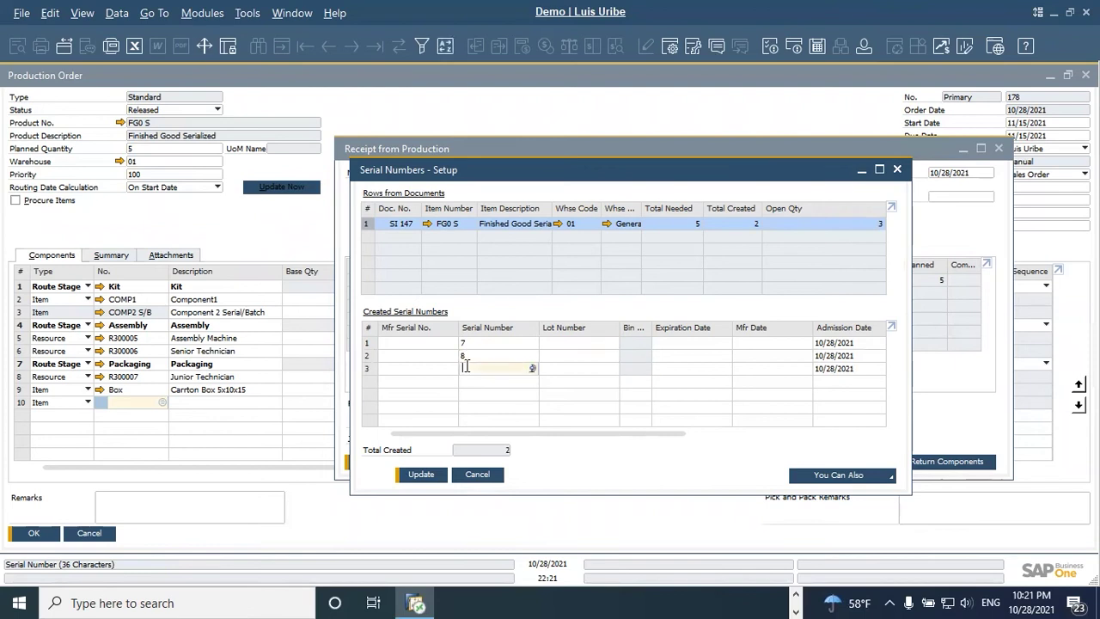
pyautogui.press('Tab')
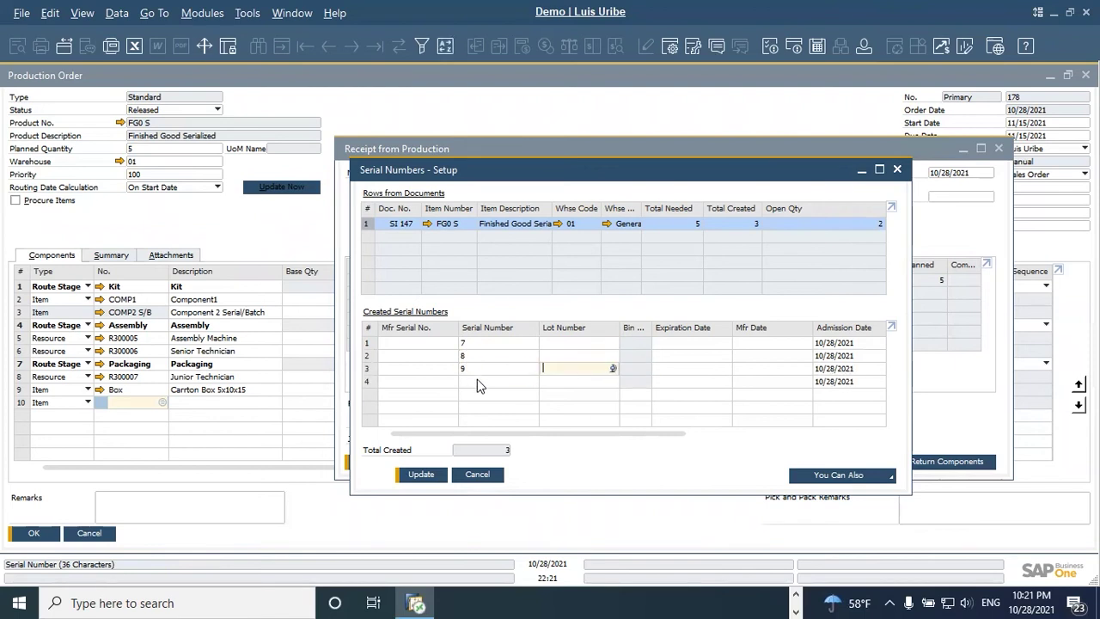
pyautogui.press('Tab')
pyautogui.click(478, 381)
pyautogui.write('10')
pyautogui.press('Tab')
pyautogui.click(473, 393)
pyautogui.write('11')
pyautogui.press('Tab')
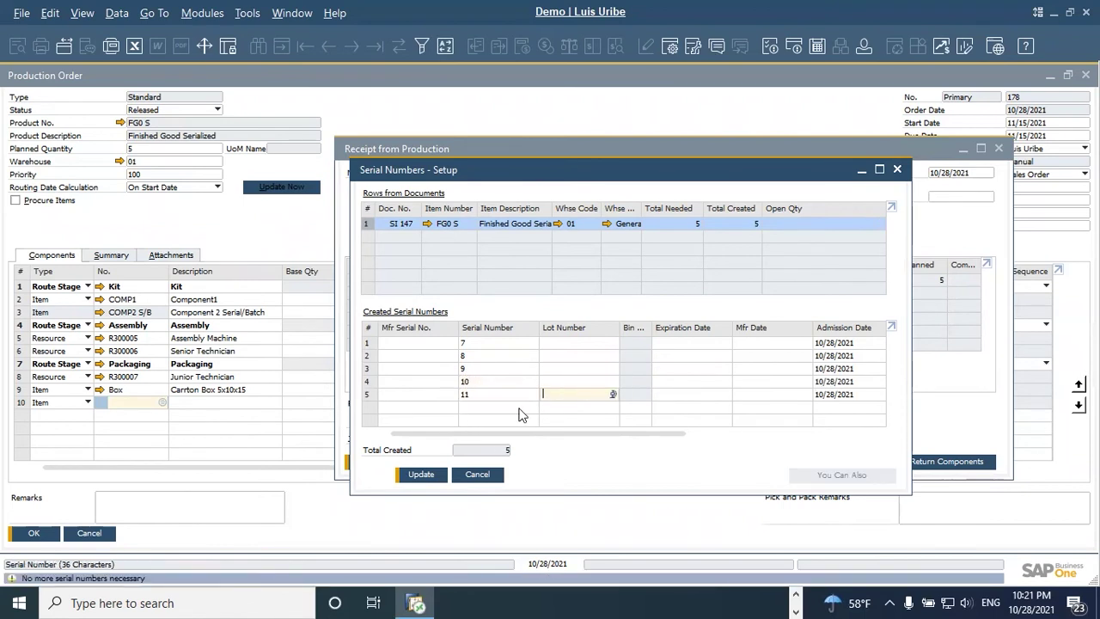
pyautogui.click(435, 474)
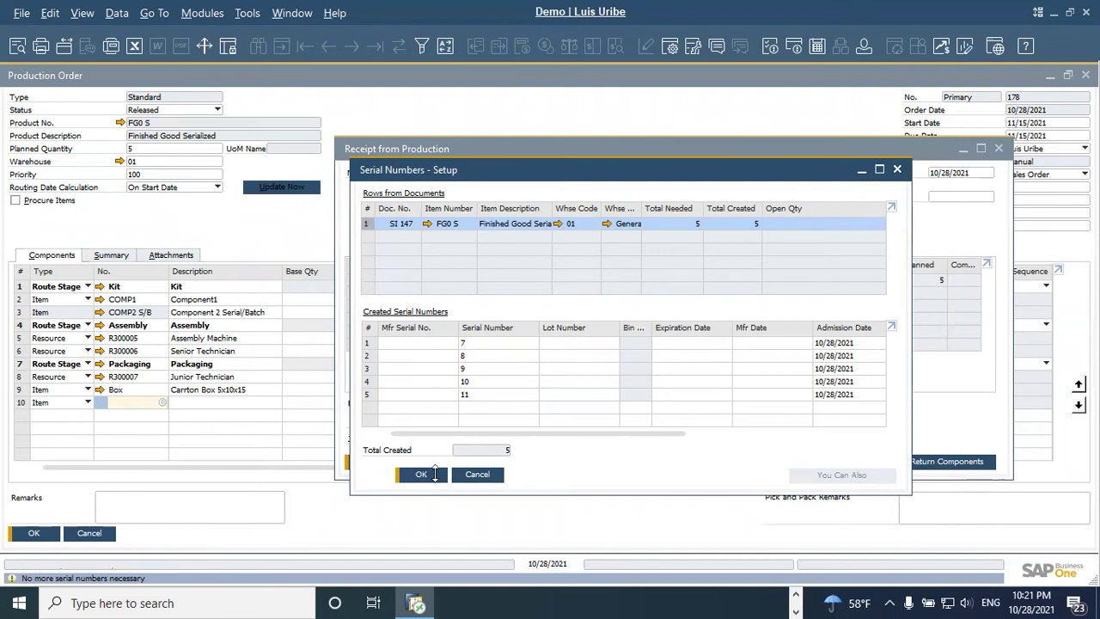
pyautogui.click(435, 475)
# - Post the receipt from production, accept that it cannot be changed, and close its form to return to the production order
pyautogui.click(383, 465)
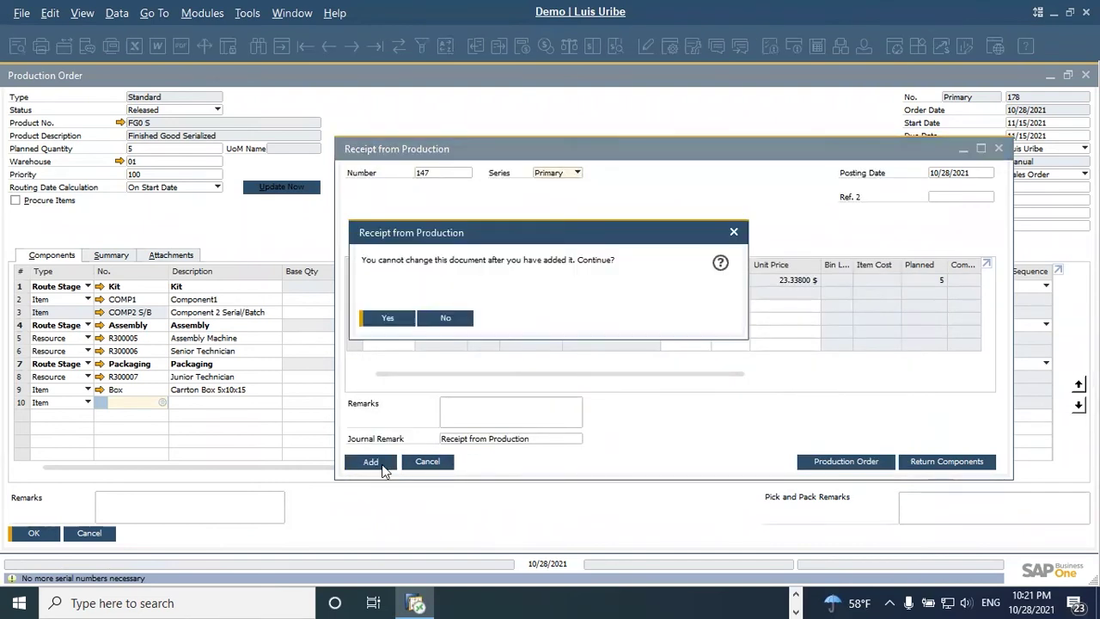
pyautogui.click(388, 318)
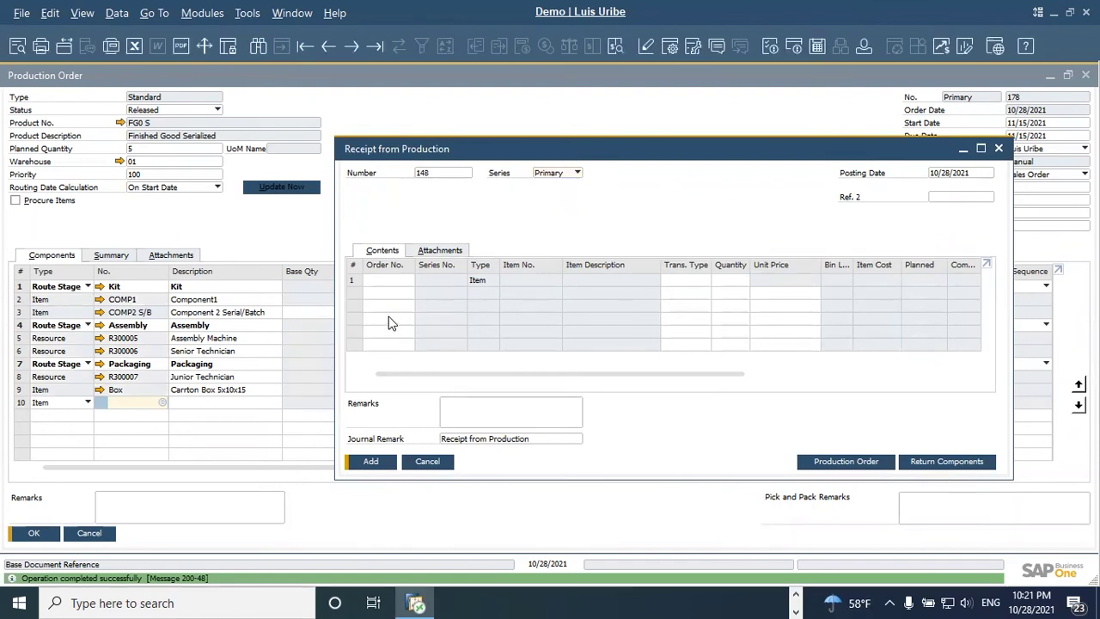
pyautogui.click(430, 462)
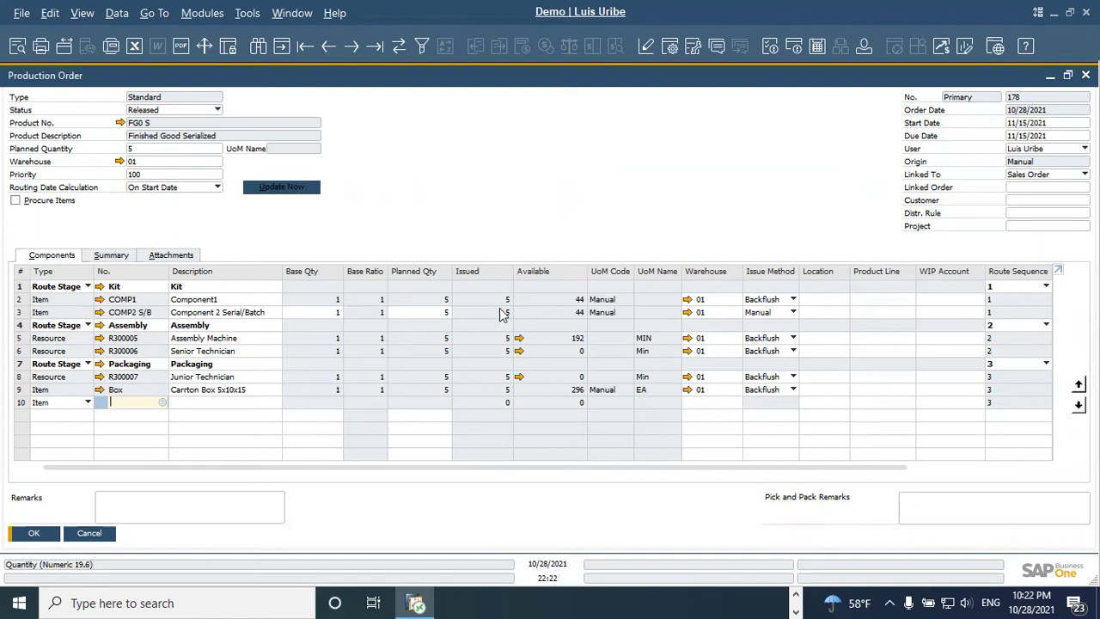
# - Open the production order's relationship map and rearrange its linked issue and receipt documents to examine how they connect
pyautogui.rightClick(495, 196)
pyautogui.click(606, 433)
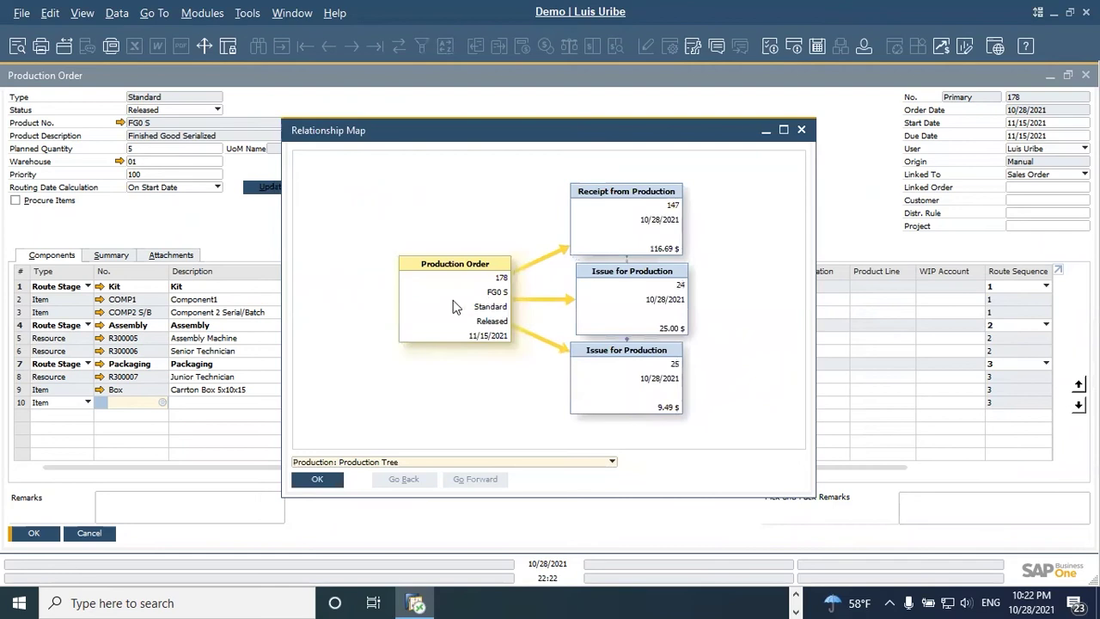
pyautogui.moveTo(453, 301); pyautogui.dragTo(397, 312)
pyautogui.moveTo(626, 311); pyautogui.dragTo(372, 209)
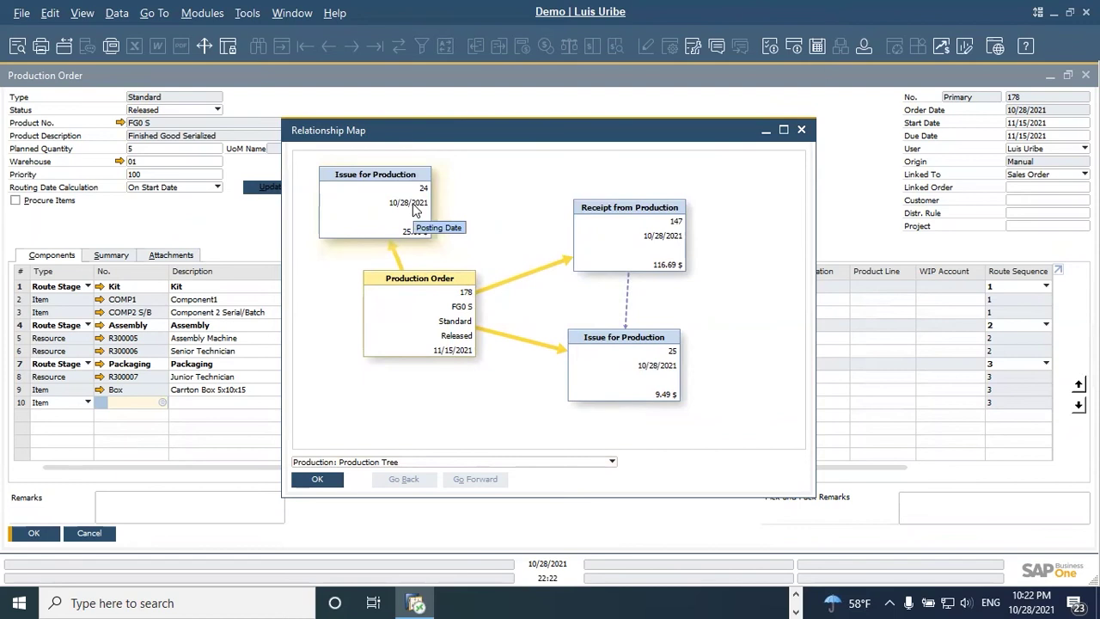
pyautogui.moveTo(659, 358); pyautogui.dragTo(673, 358)
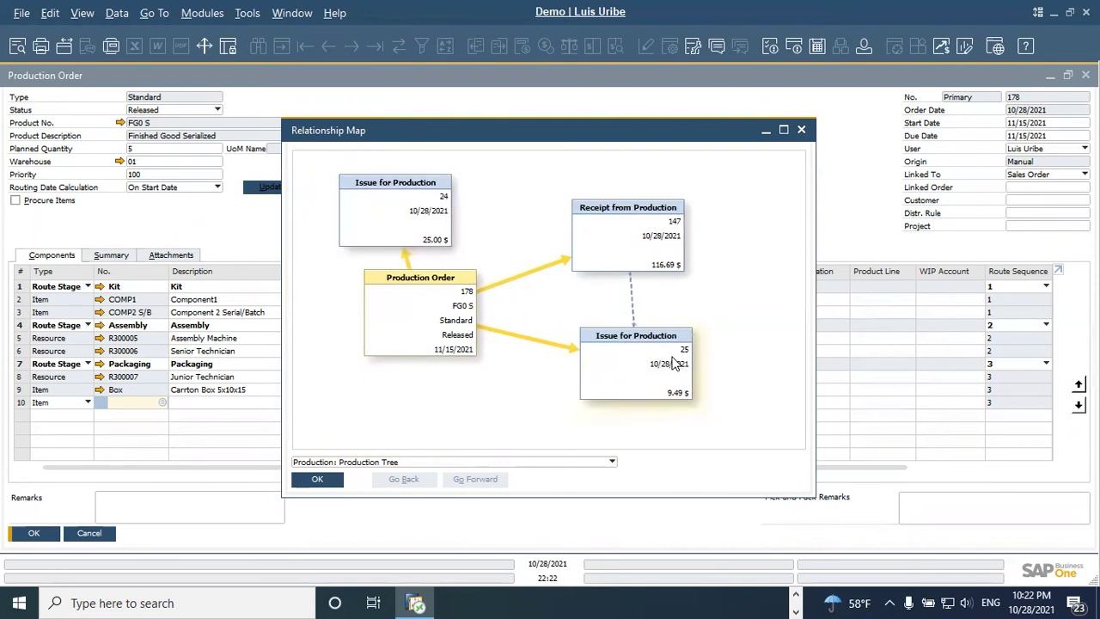
pyautogui.moveTo(660, 235); pyautogui.dragTo(662, 224)
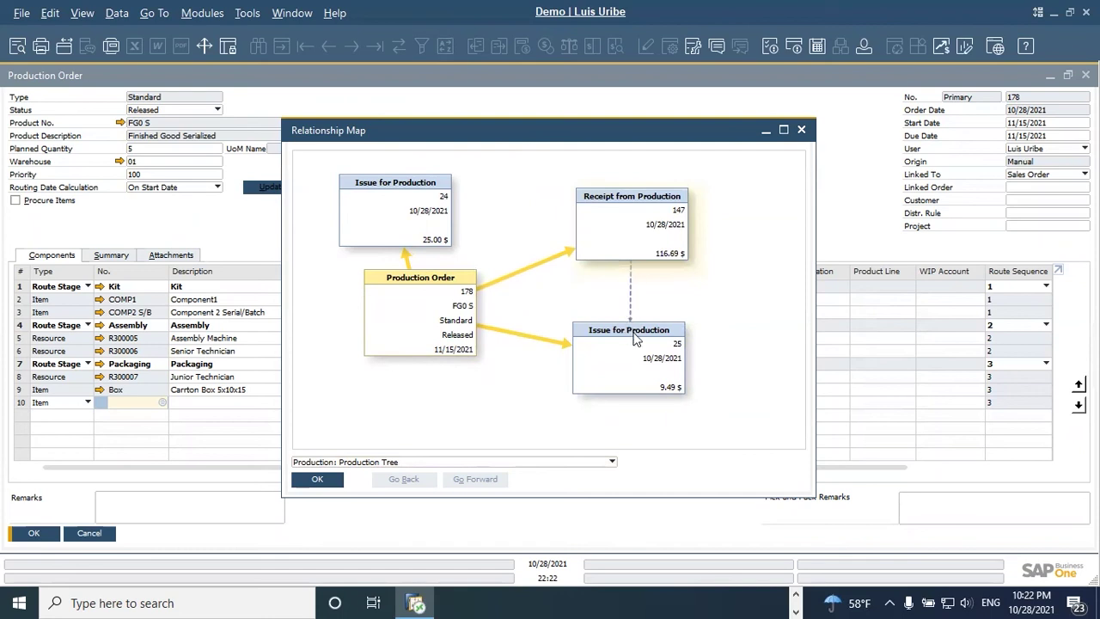
pyautogui.moveTo(636, 340); pyautogui.dragTo(636, 335)
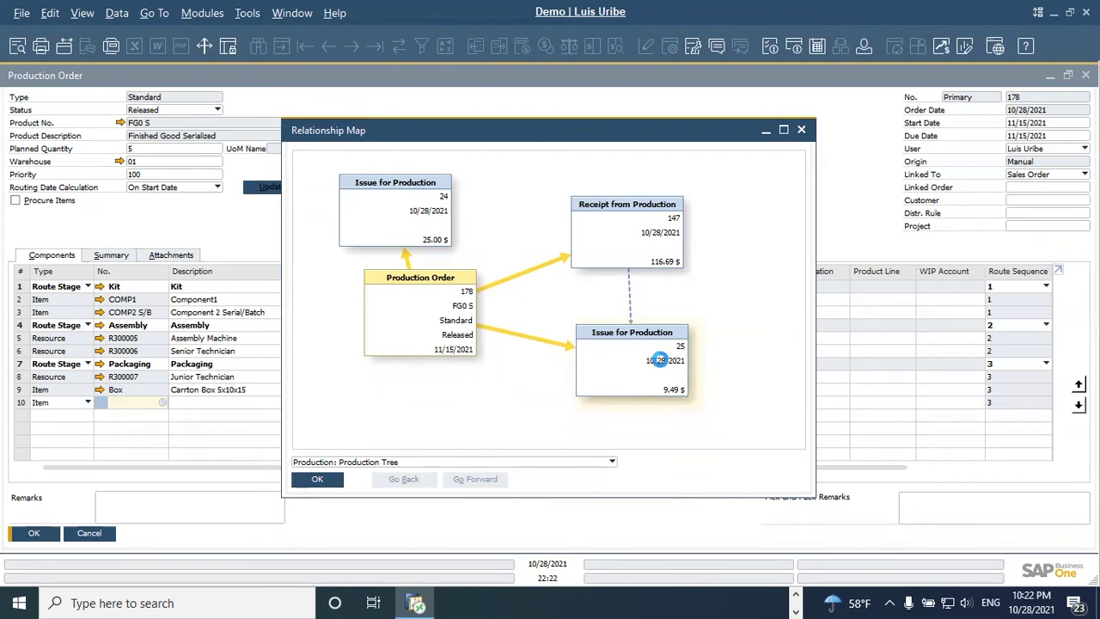
# - Examine the lines of issue for production 25 from the relationship map and return to the production order
pyautogui.doubleClick(660, 363)
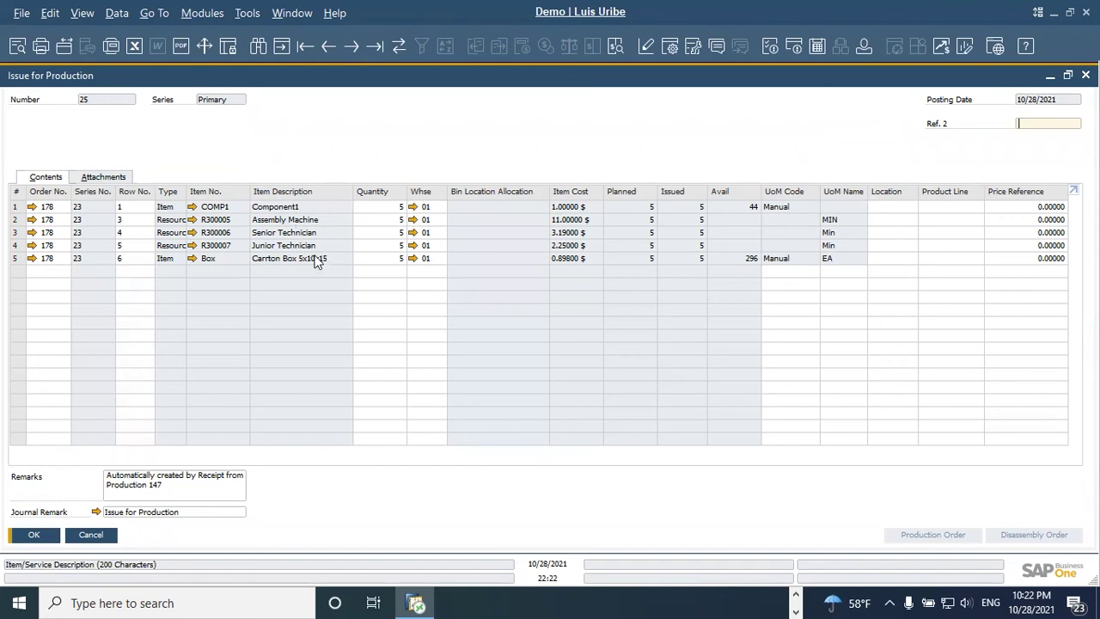
pyautogui.click(101, 532)
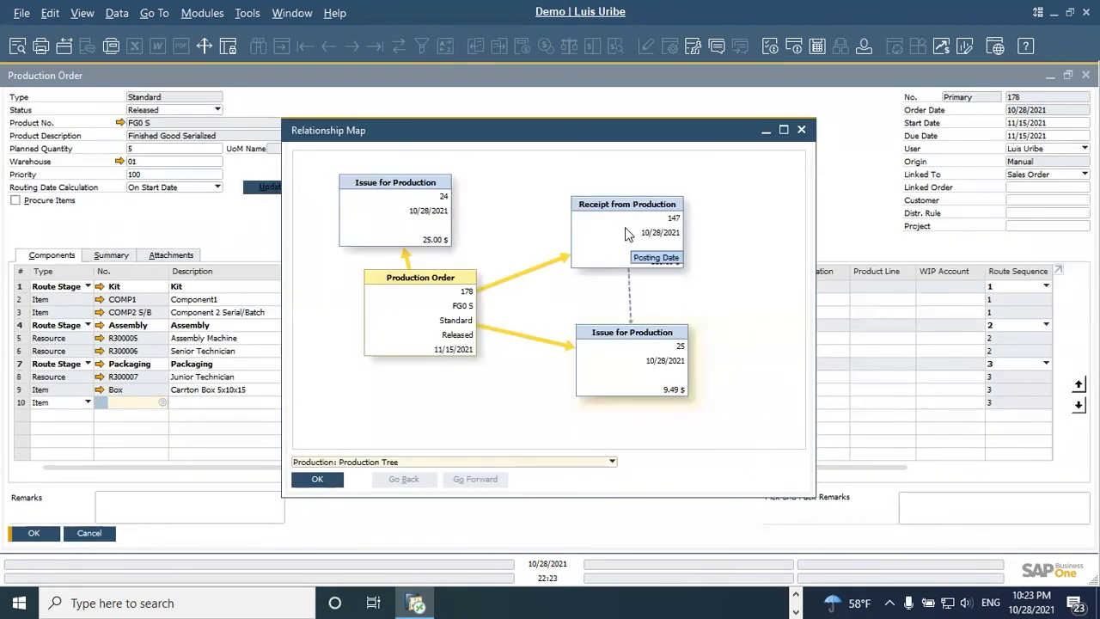
pyautogui.click(327, 480)
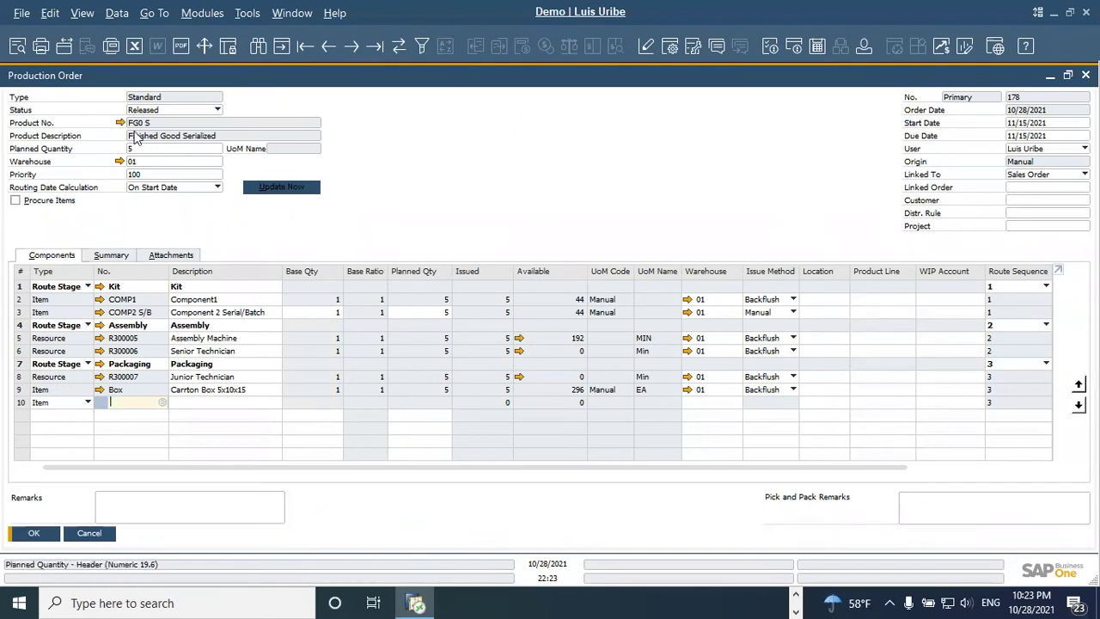
# - Examine the warehouse stock and item cost of FG0 S in its item master data and the production order's cost summary
pyautogui.click(120, 123)
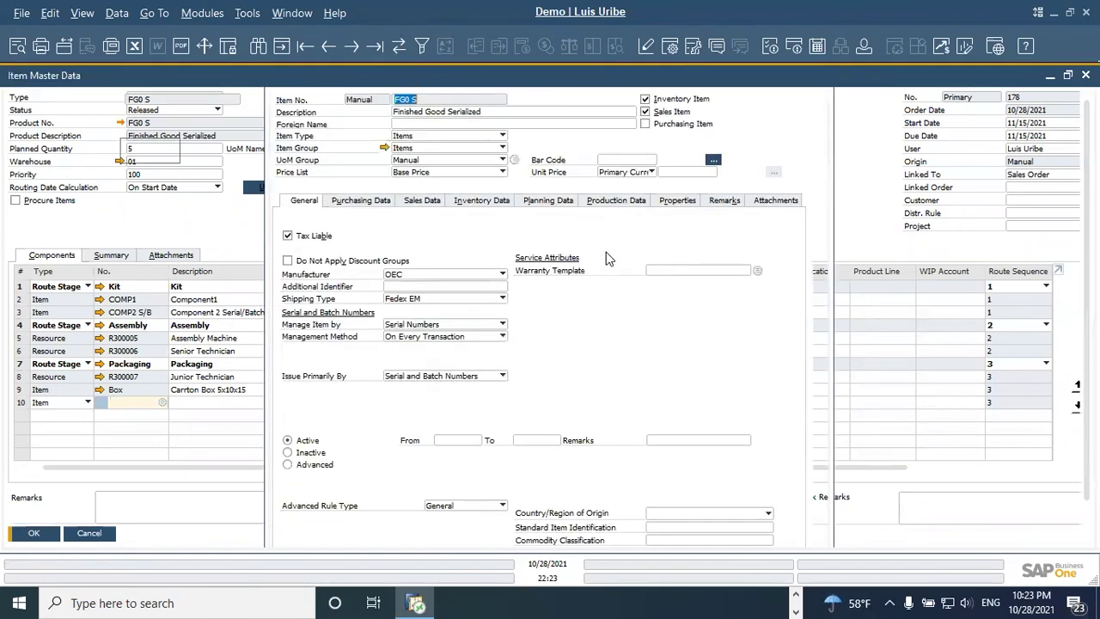
pyautogui.click(471, 205)
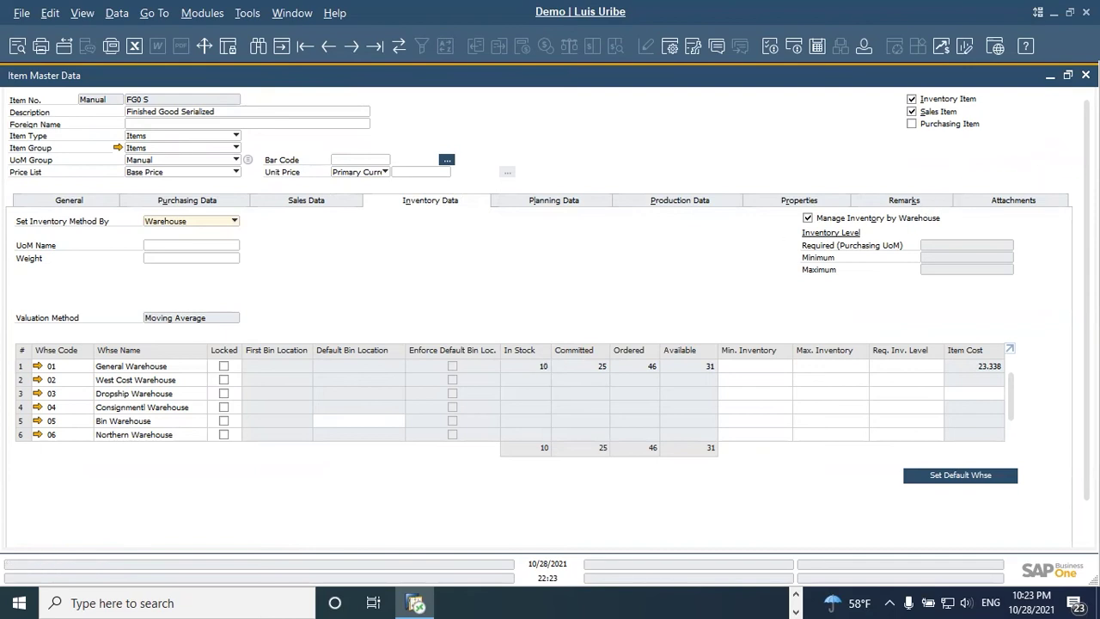
pyautogui.press('Escape')
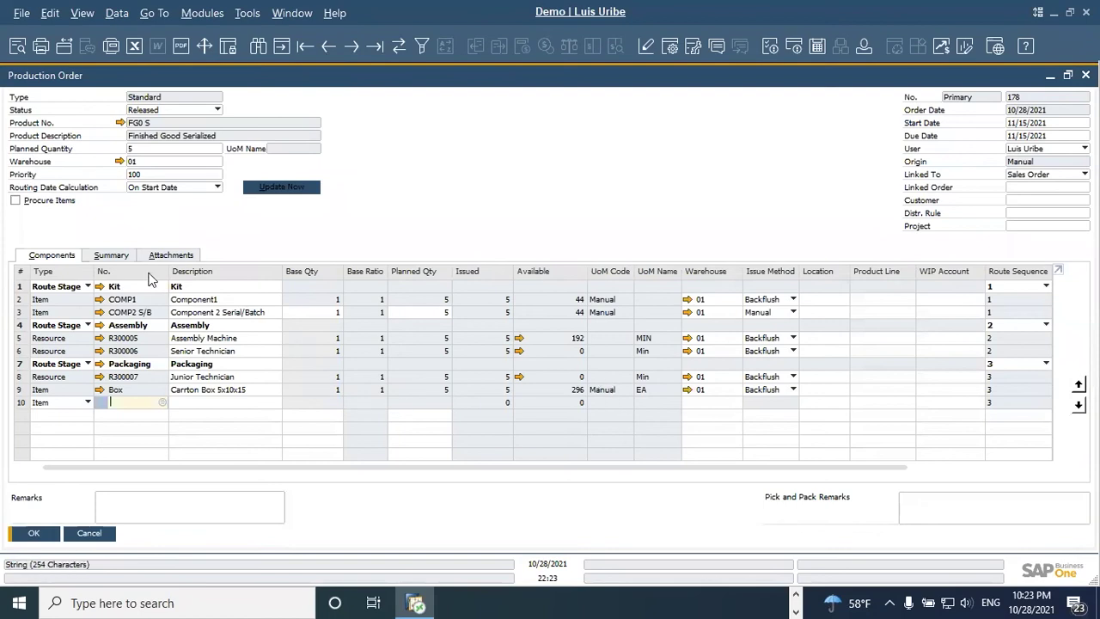
pyautogui.click(118, 260)
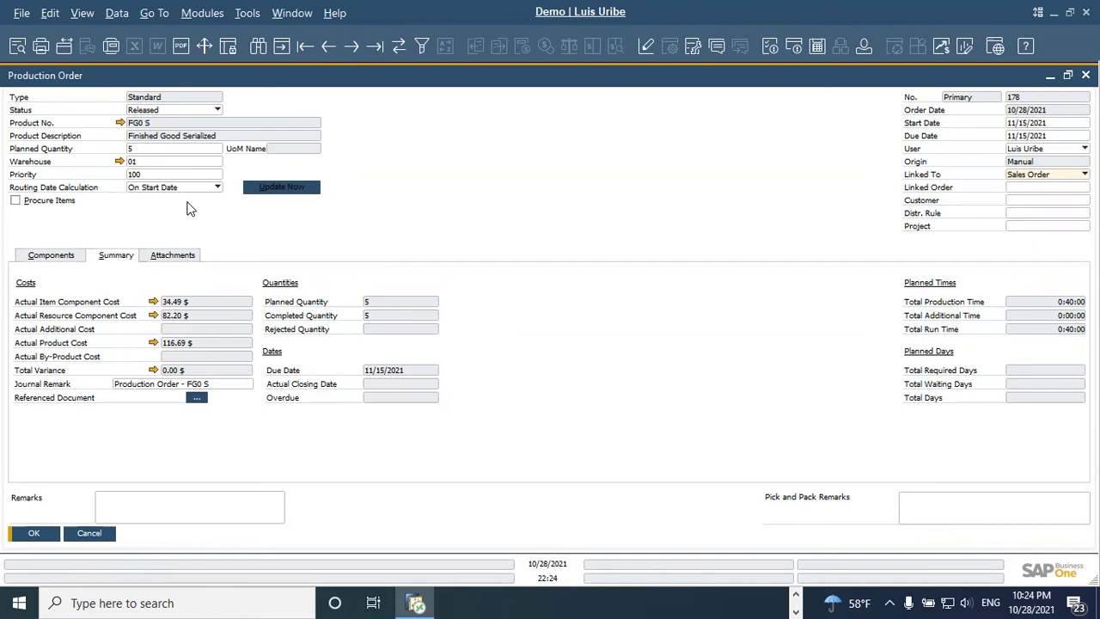
# - Set the production order's status to Closed and save the update, checking the closed order's components and cost summary
pyautogui.click(216, 111)
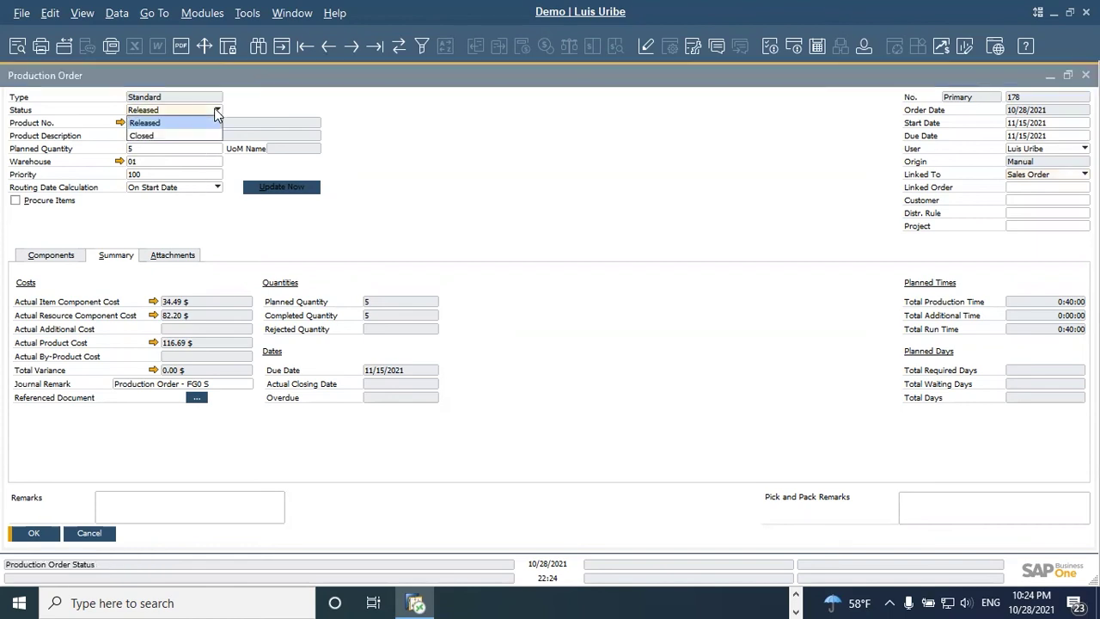
pyautogui.click(204, 136)
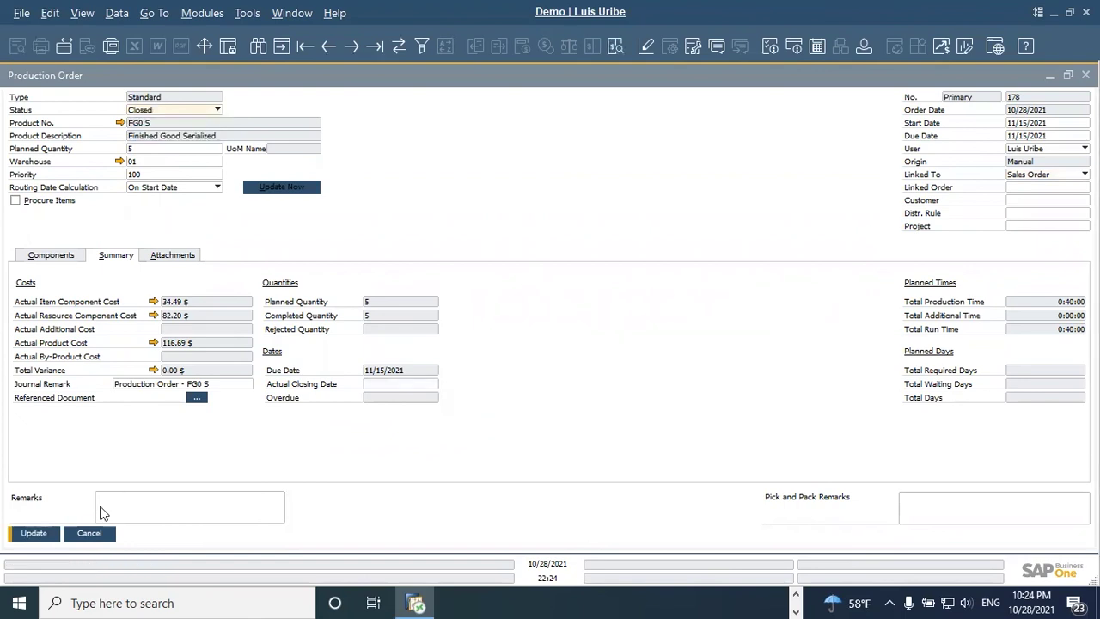
pyautogui.click(35, 534)
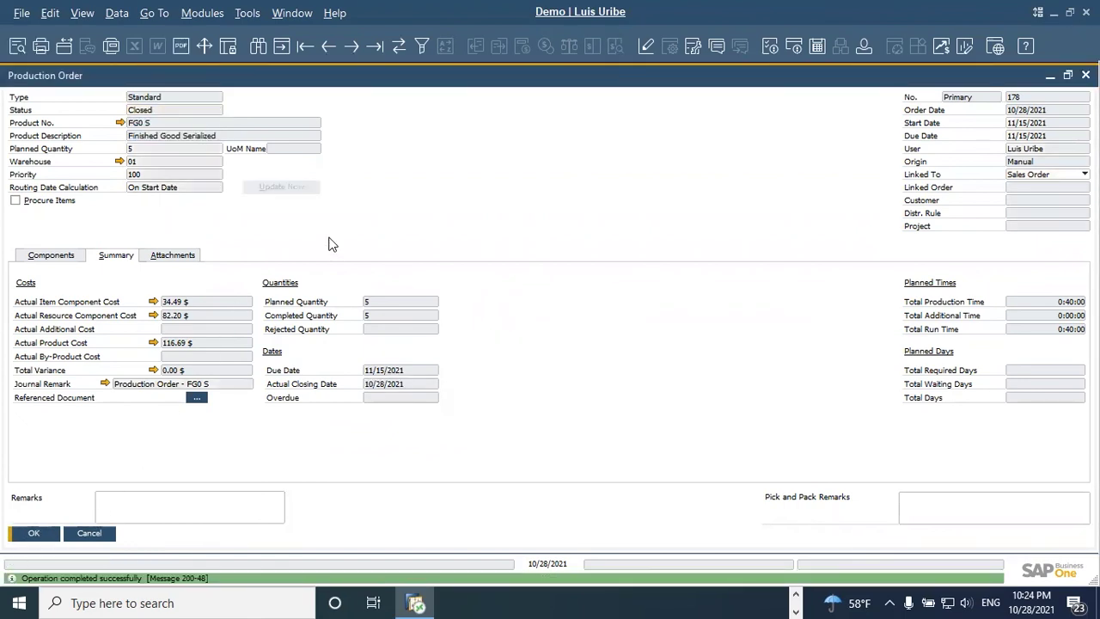
pyautogui.click(68, 257)
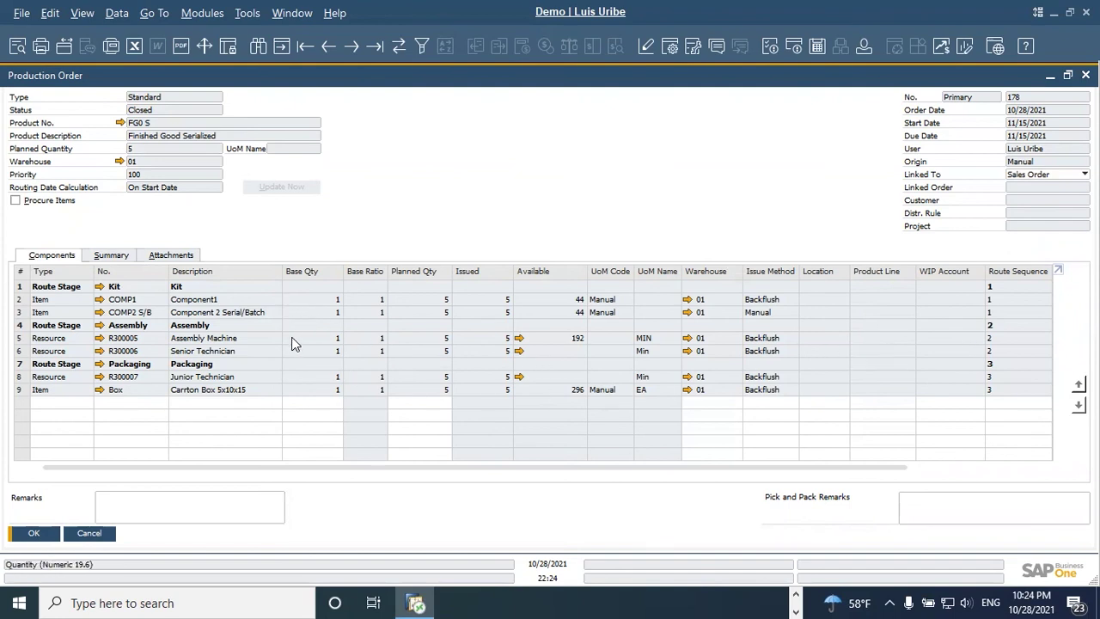
pyautogui.click(129, 255)
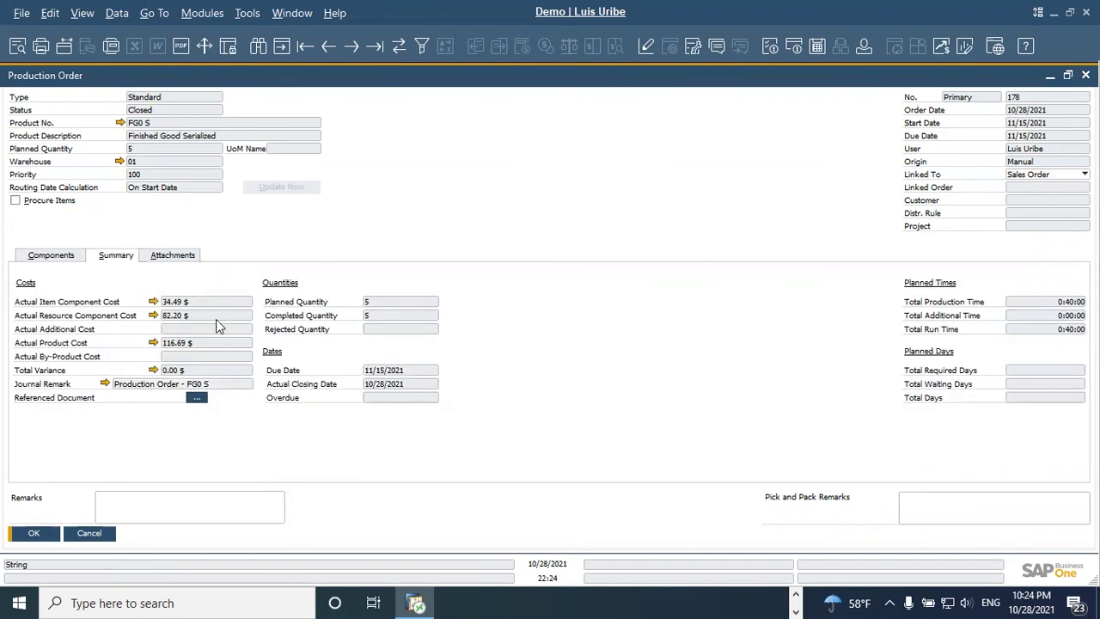